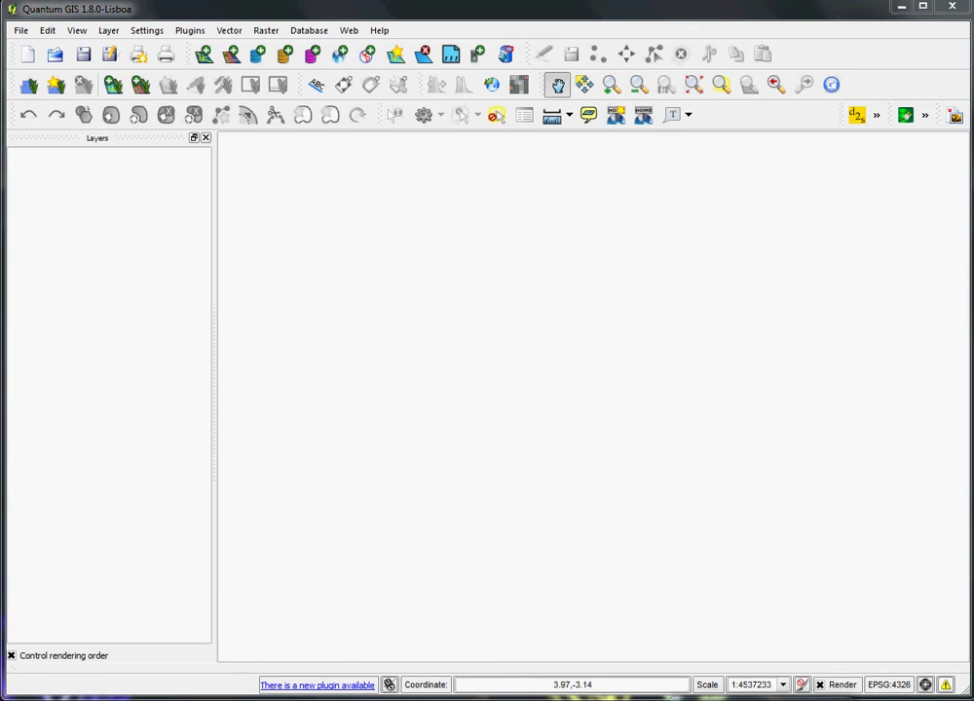
- Switch to Chrome, go back to the qgis.org home page, and minimize the browser
key("alt+Tab")
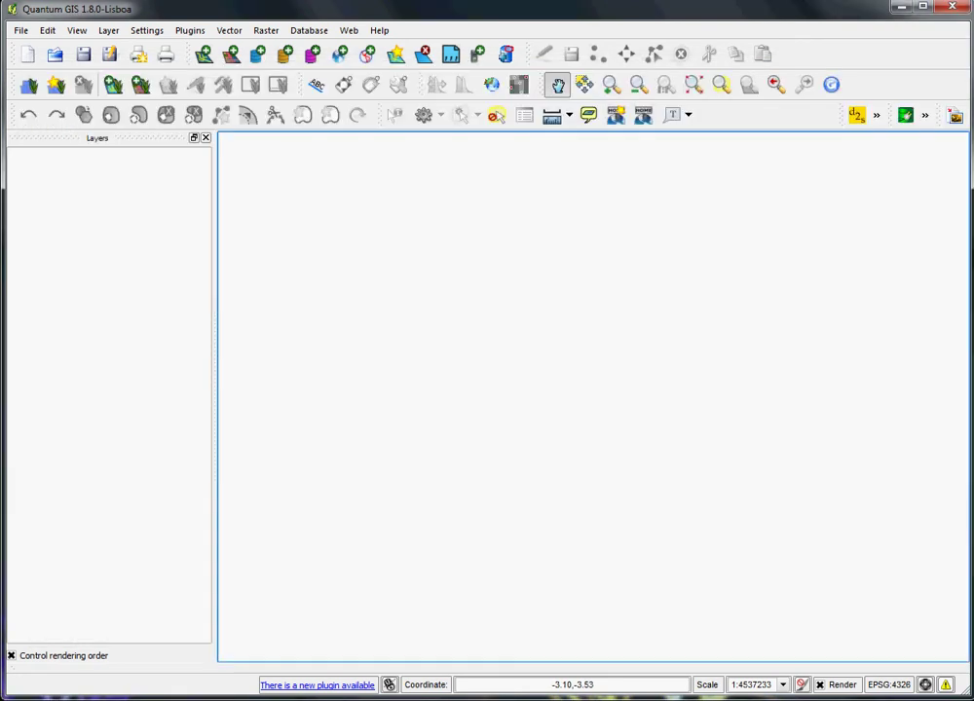
key("alt+Tab")
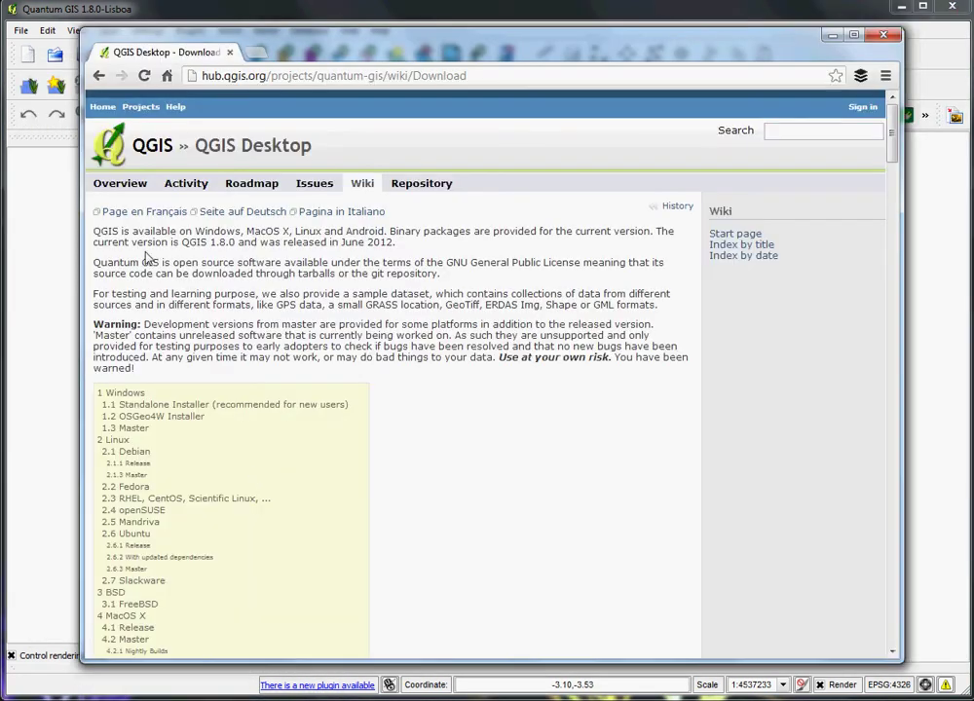
left_click(99, 78)
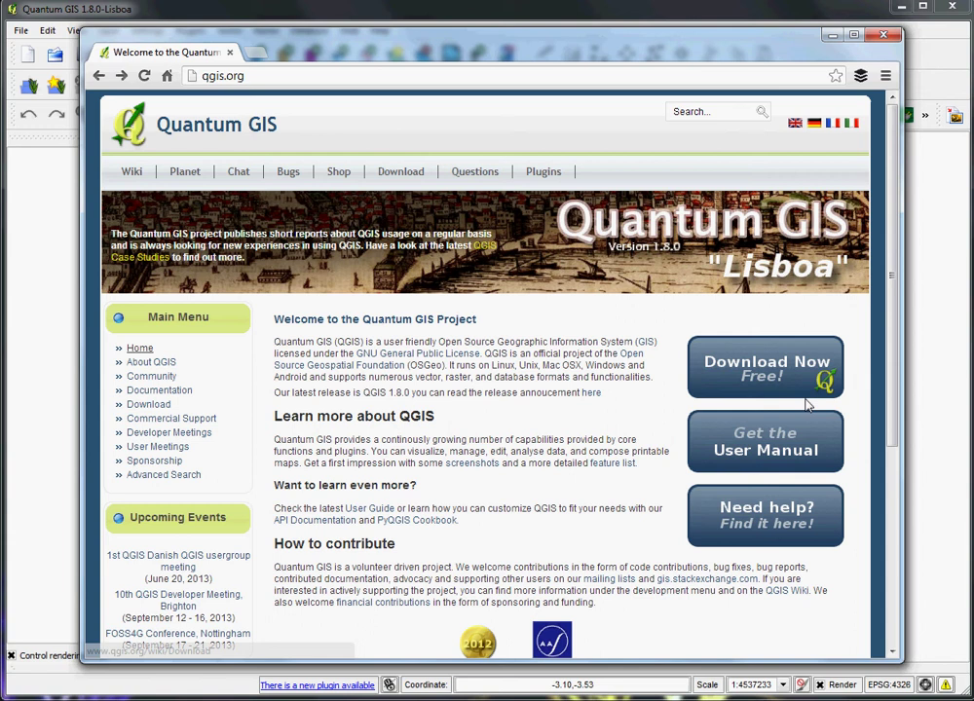
left_click(832, 41)
key("alt+Tab")
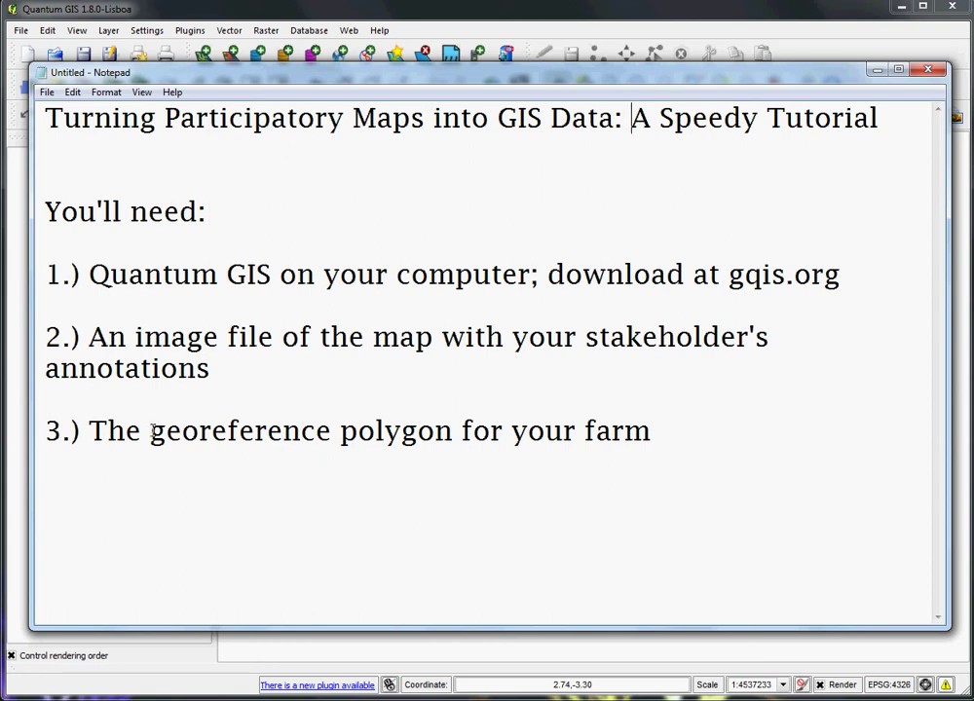
left_click(182, 431)
- Minimize Notepad and add jsf_reference.shp to QGIS as a vector layer
left_click(877, 70)
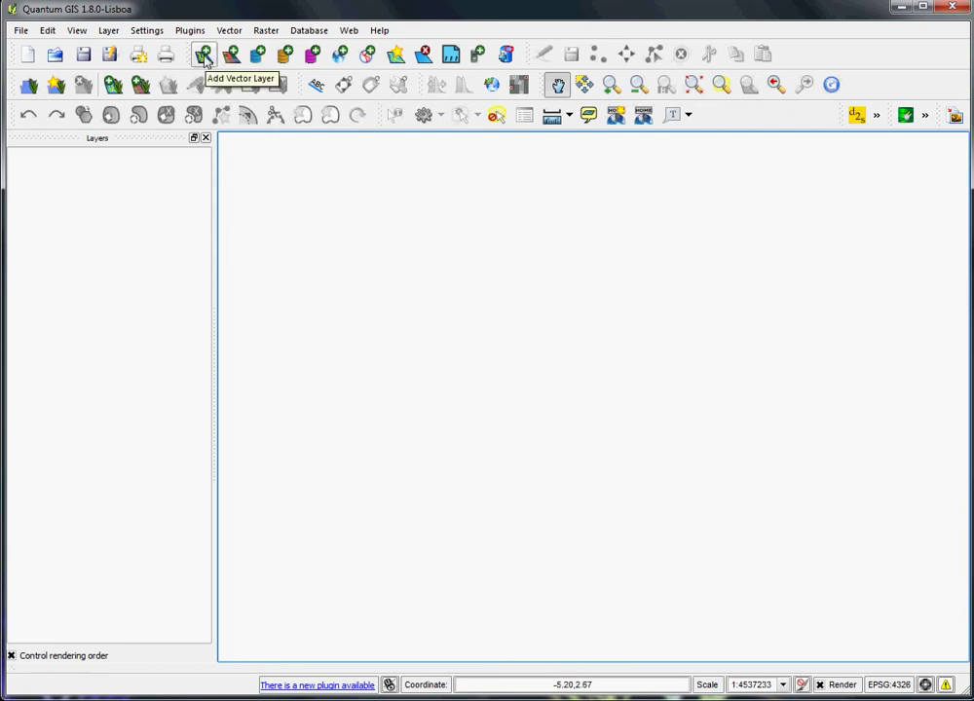
left_click(109, 30)
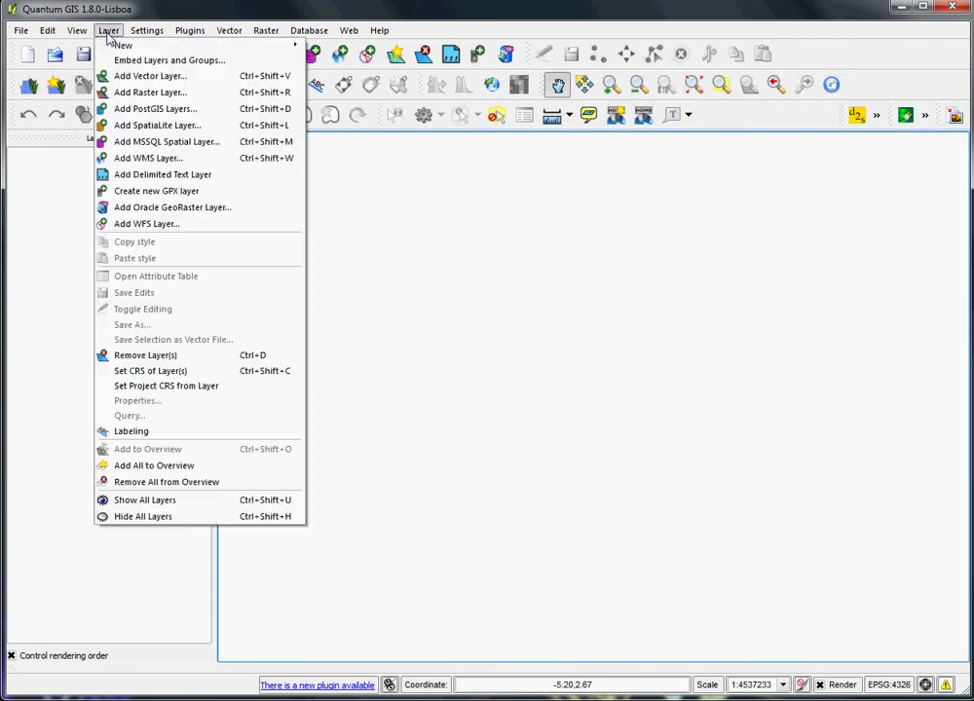
left_click(151, 76)
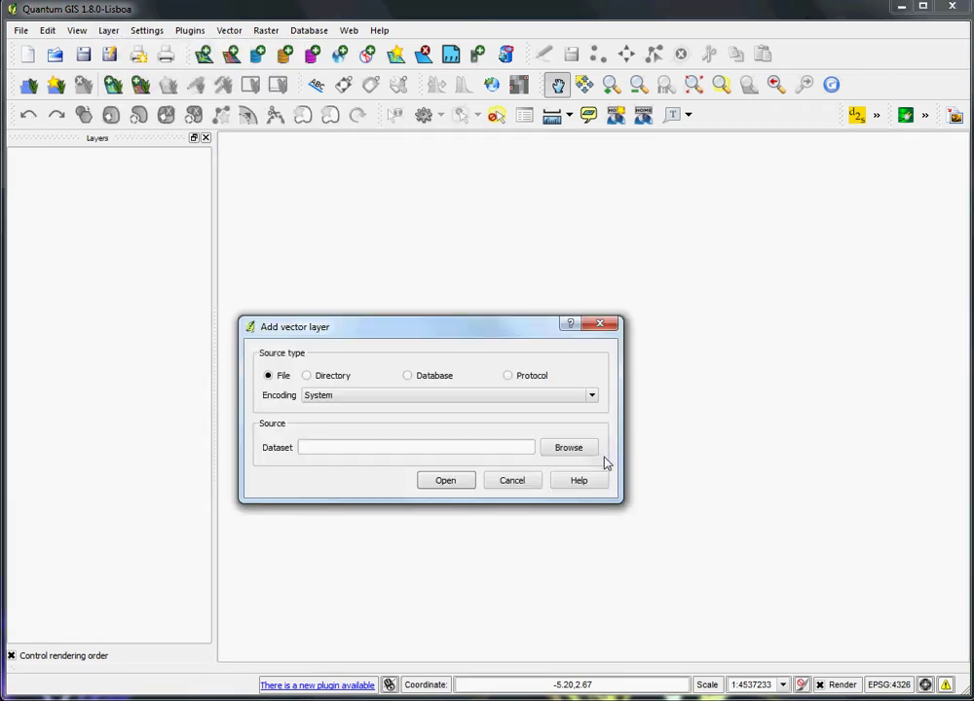
left_click(581, 452)
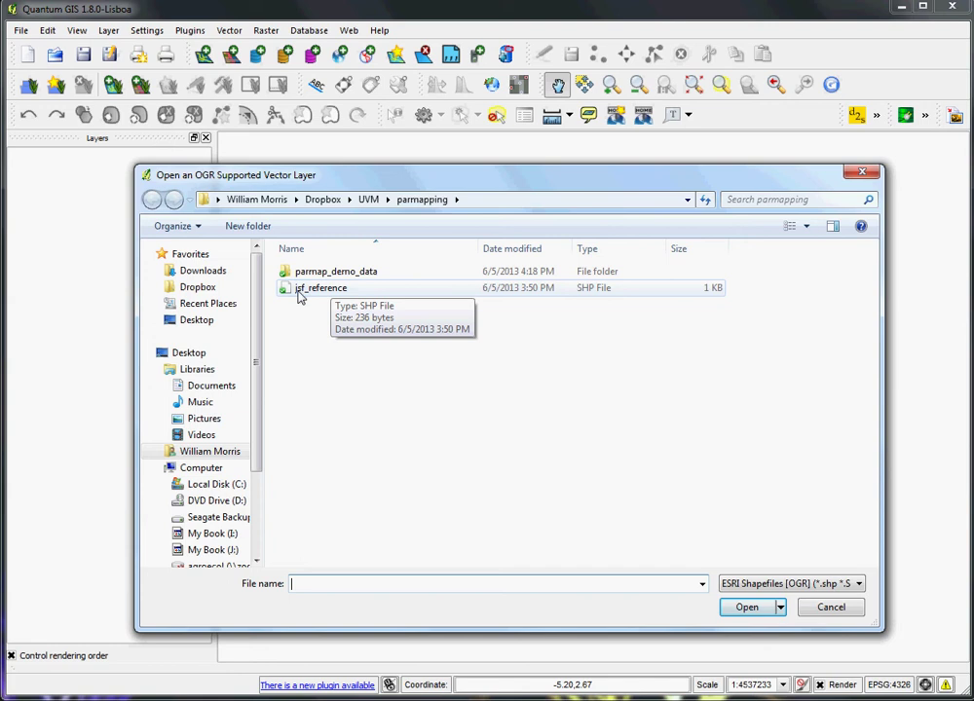
left_click(302, 289)
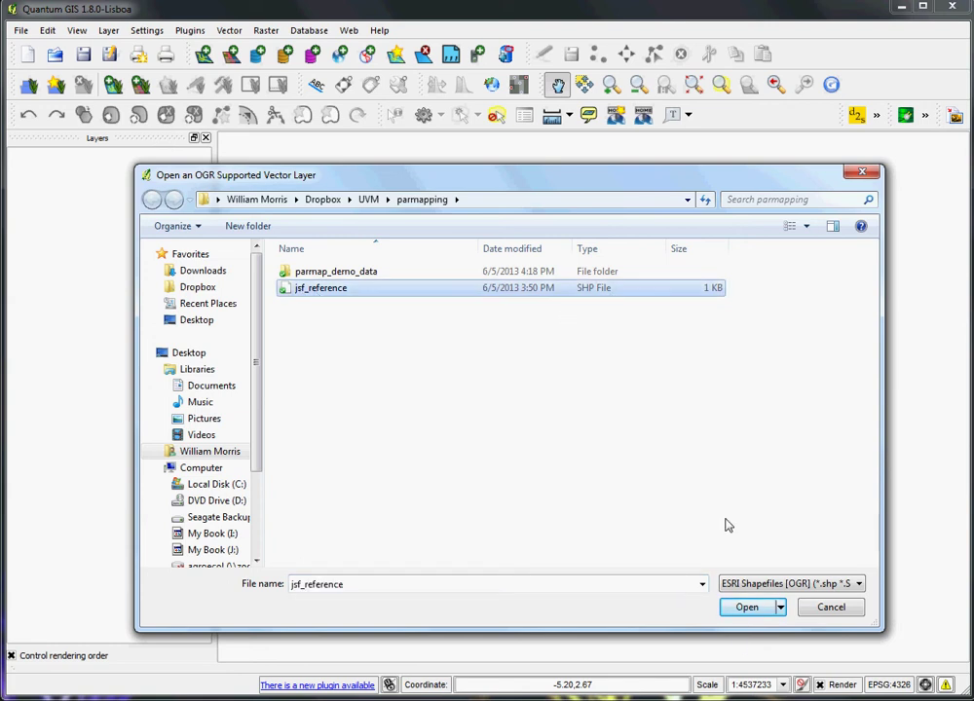
left_click(748, 608)
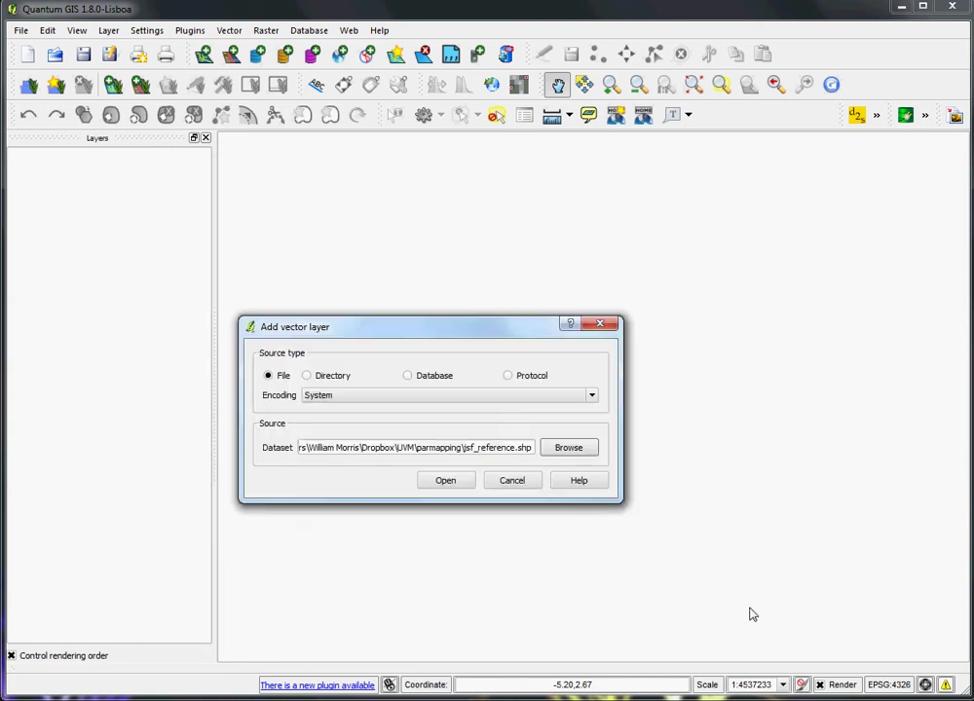
left_click(446, 485)
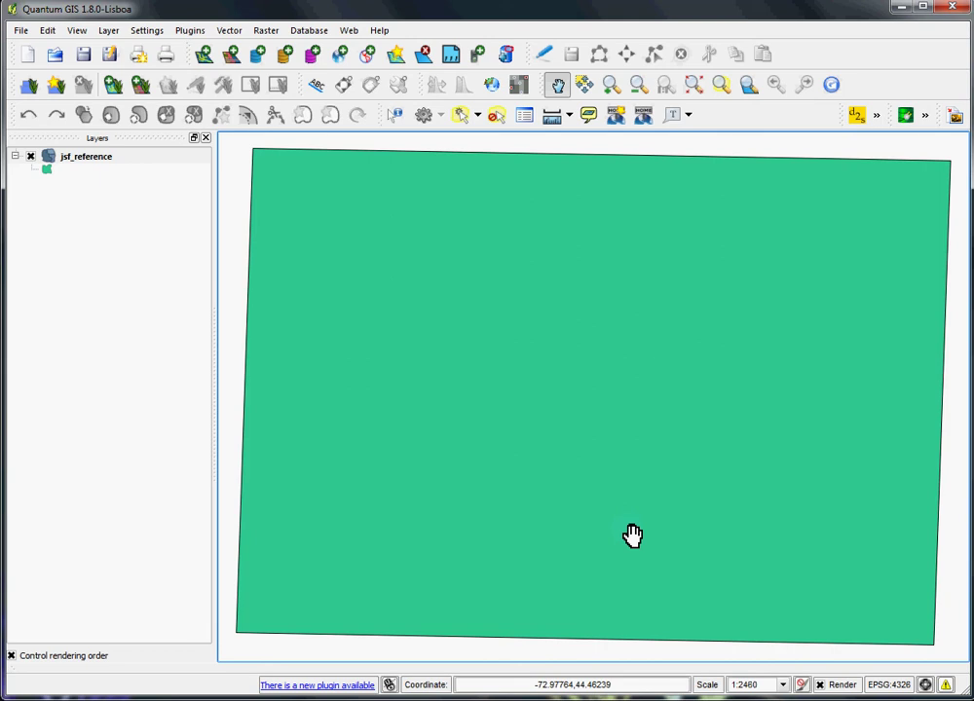
- Launch the Georeferencer, make its panel taller, and load the jerichosettlers4 image
left_click(267, 31)
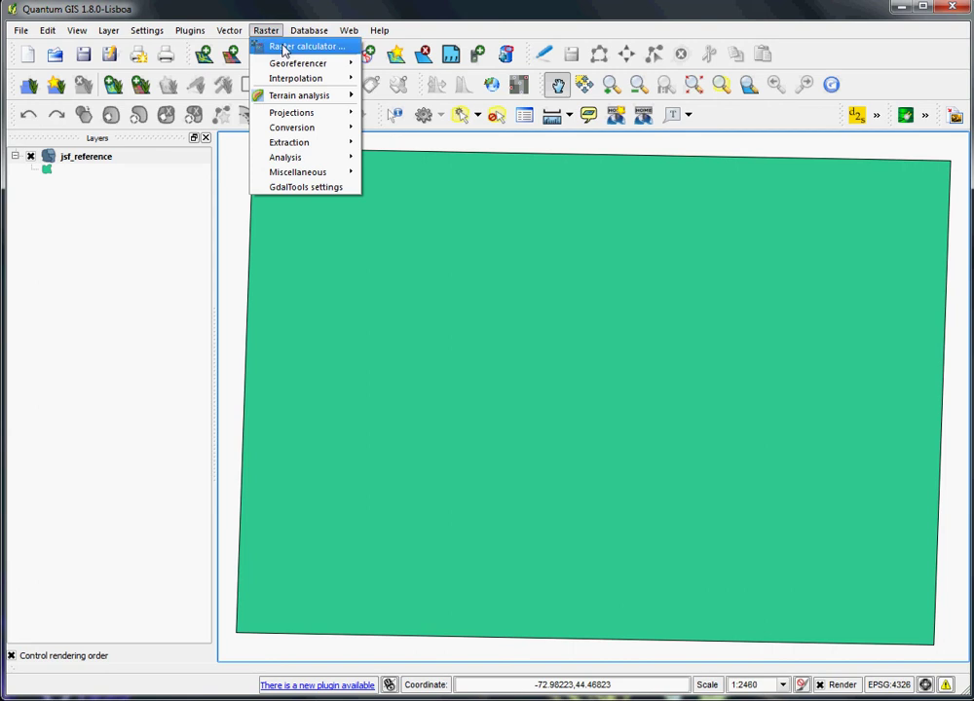
mouse_move(310, 66)
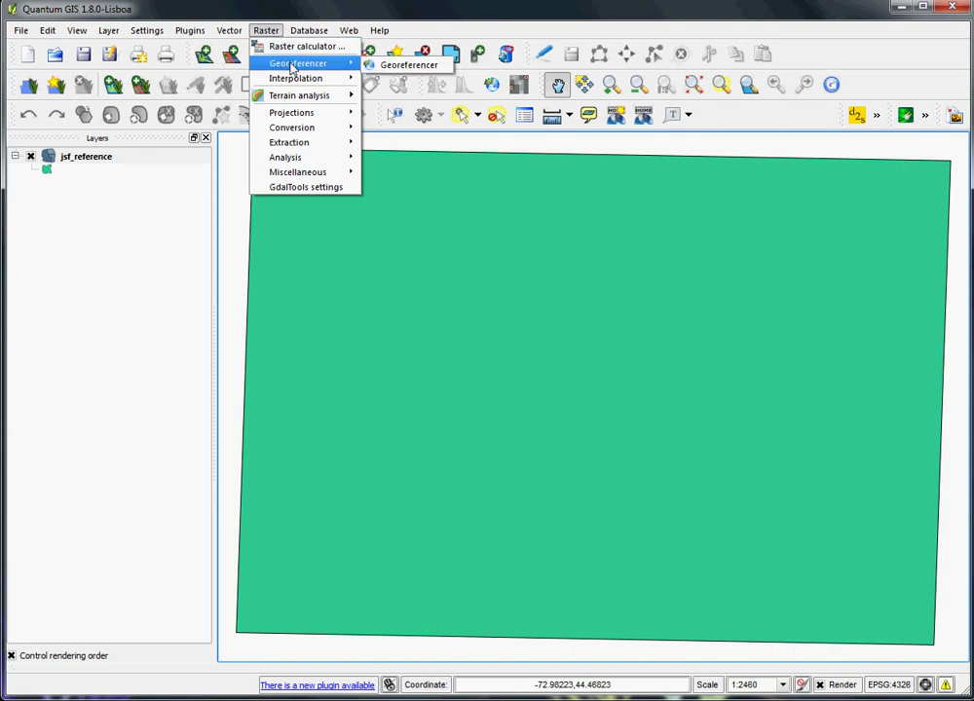
left_click(404, 67)
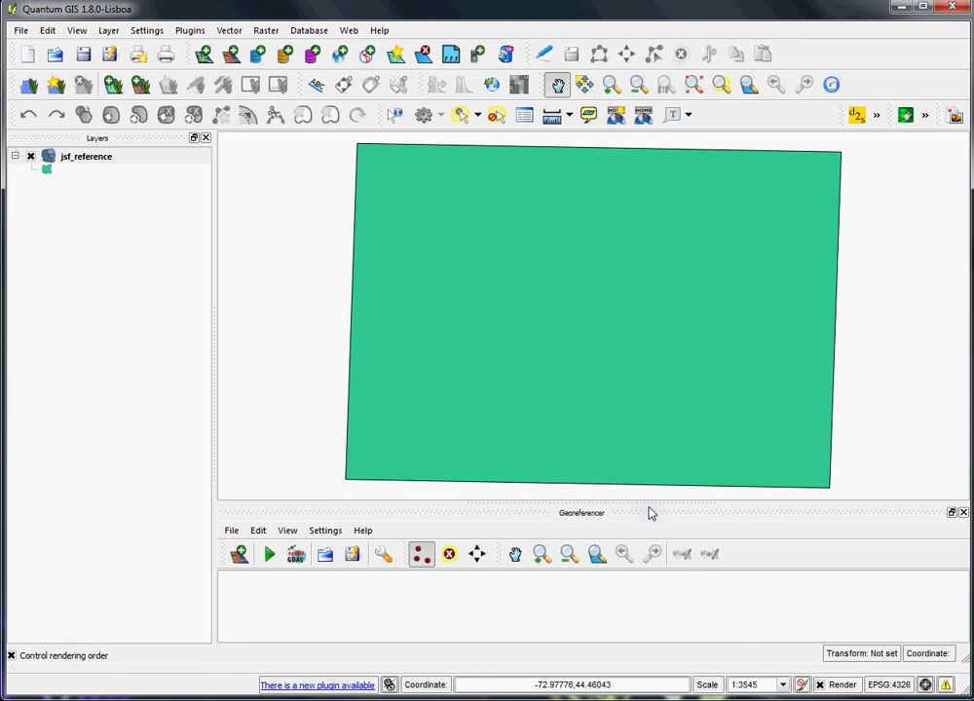
left_click_drag(648, 503, 648, 370)
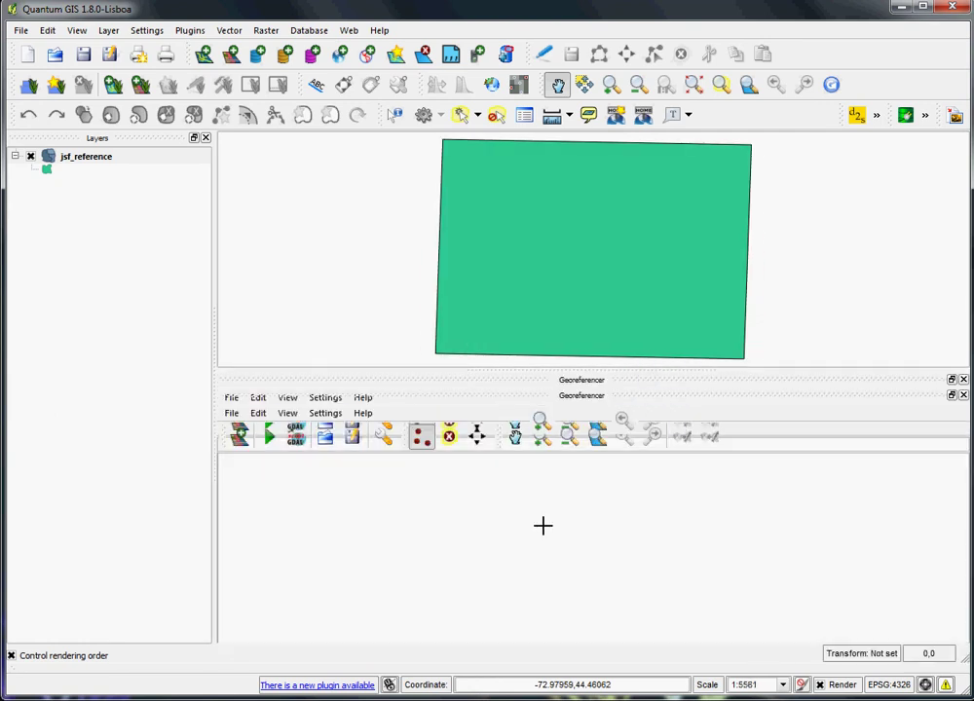
left_click(240, 446)
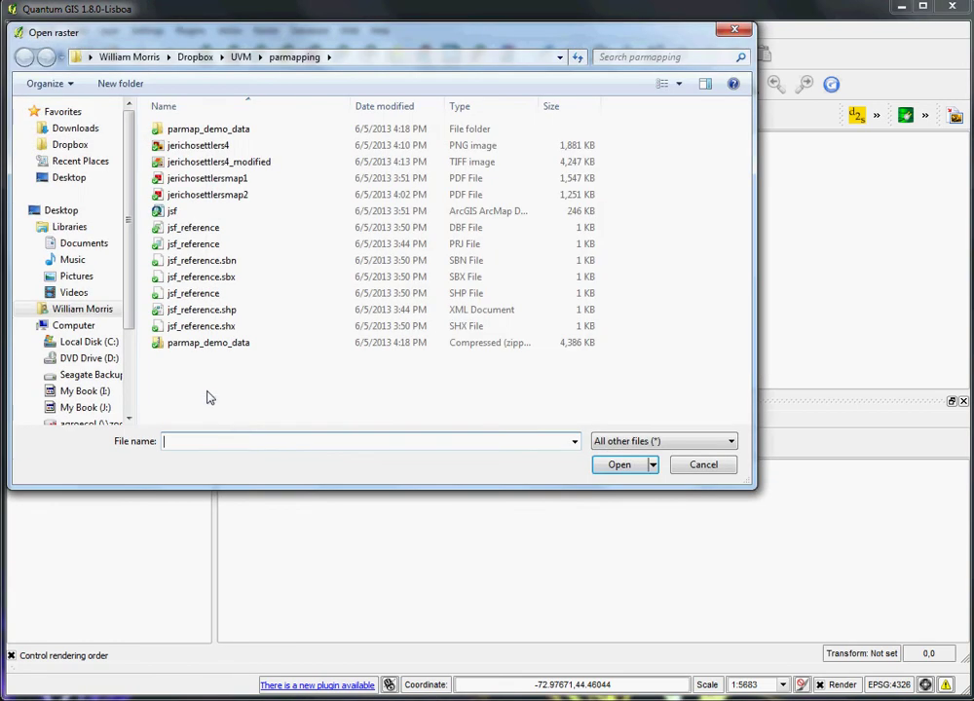
left_click(245, 147)
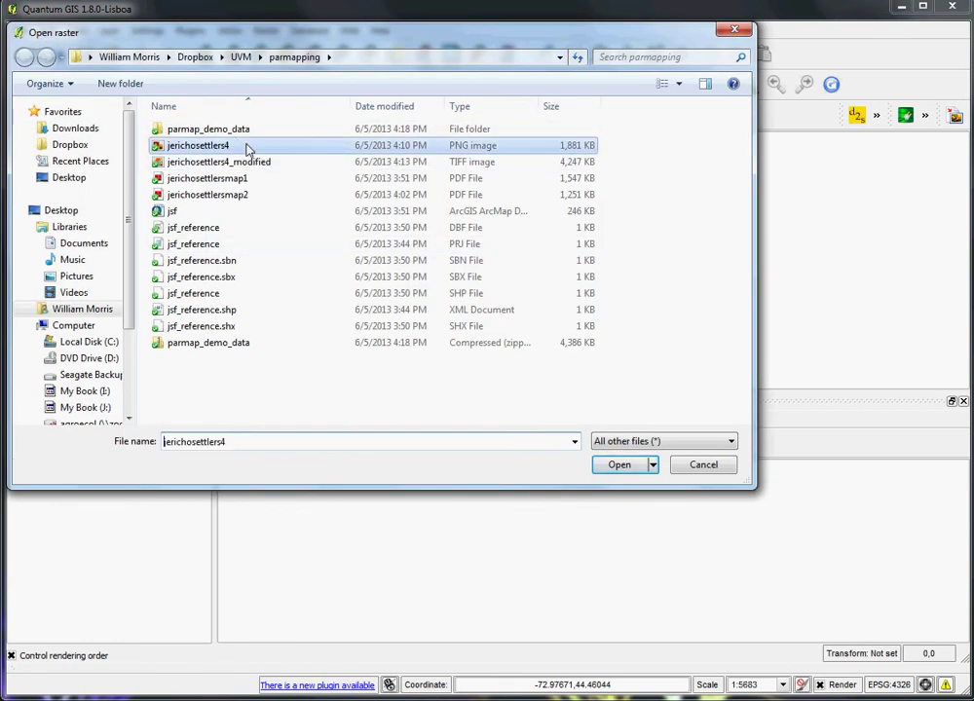
left_click(617, 465)
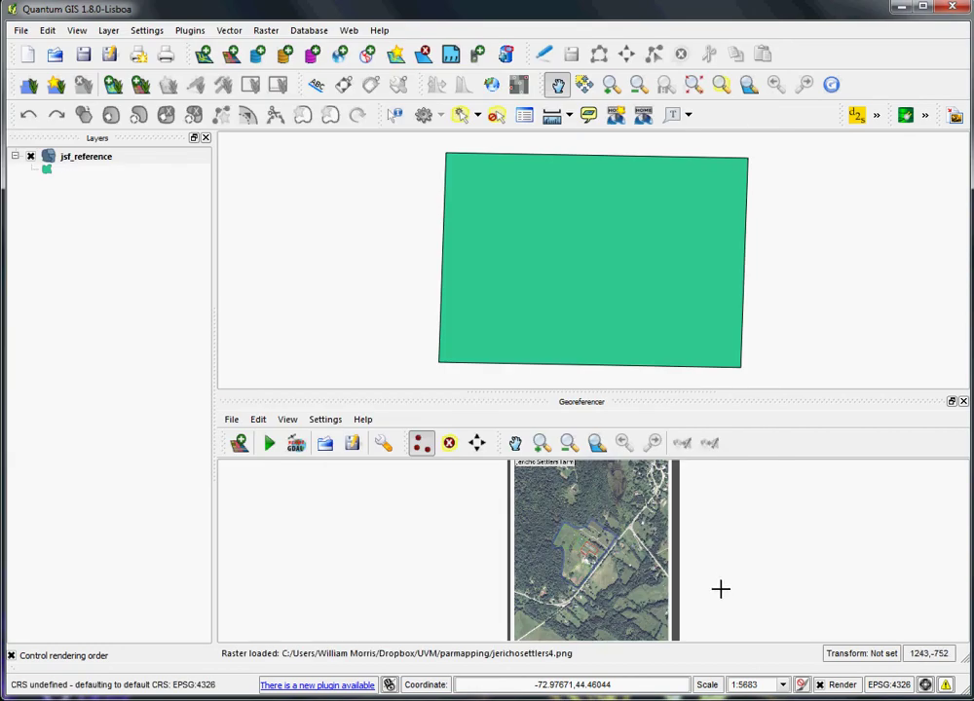
- Zoom into the farm area of the scanned image and pan around the outlined fields
left_click(543, 446)
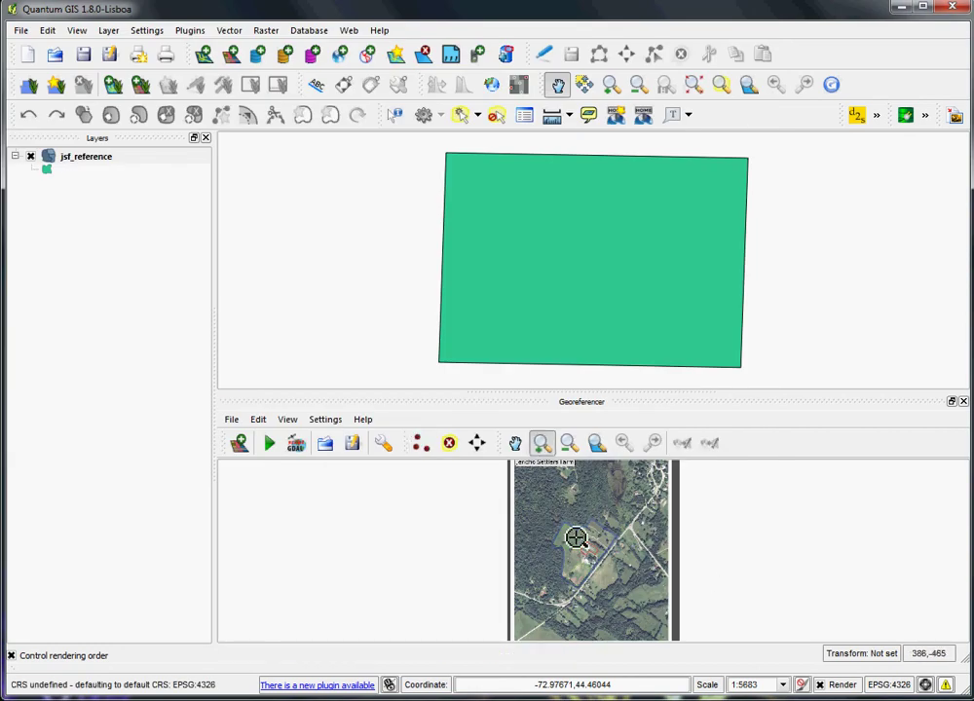
left_click_drag(571, 523, 611, 553)
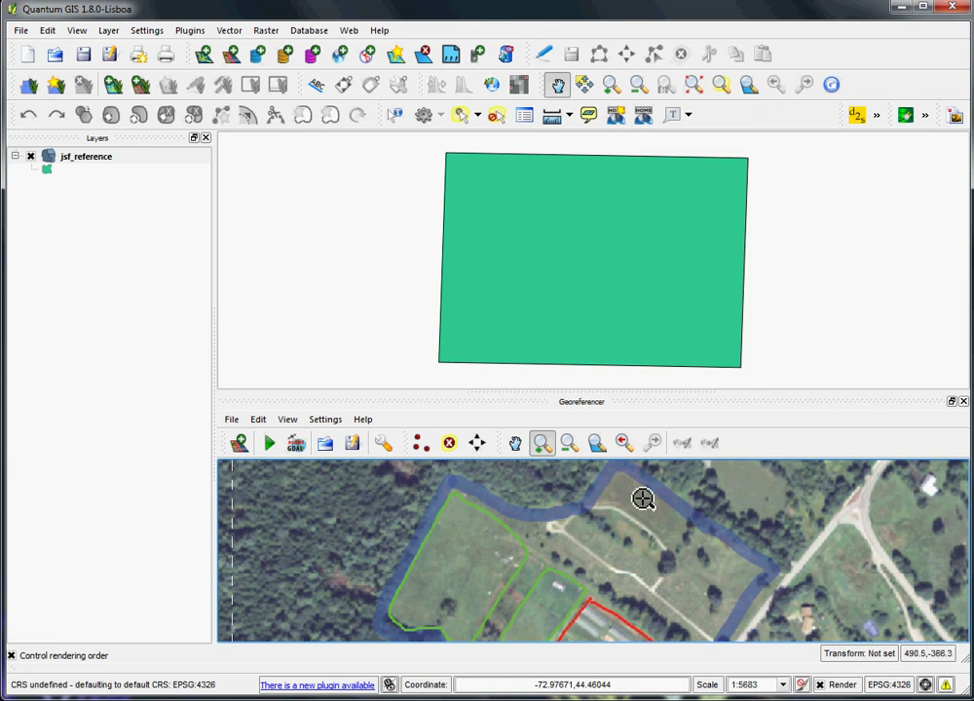
left_click(515, 443)
left_click_drag(724, 606, 740, 567)
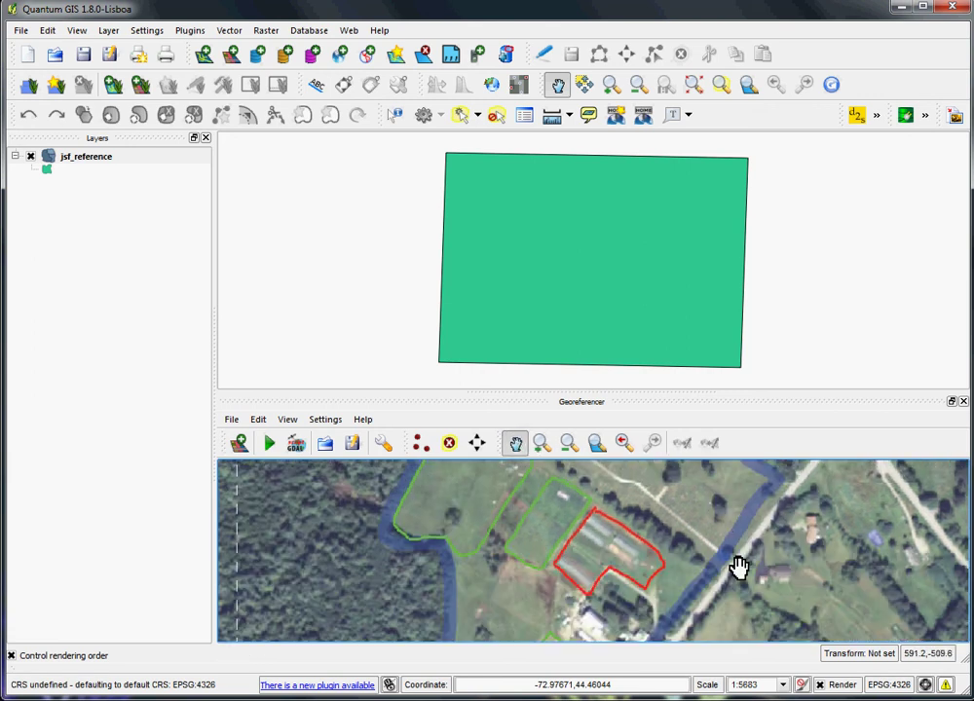
left_click_drag(686, 609, 746, 539)
left_click_drag(811, 602, 744, 522)
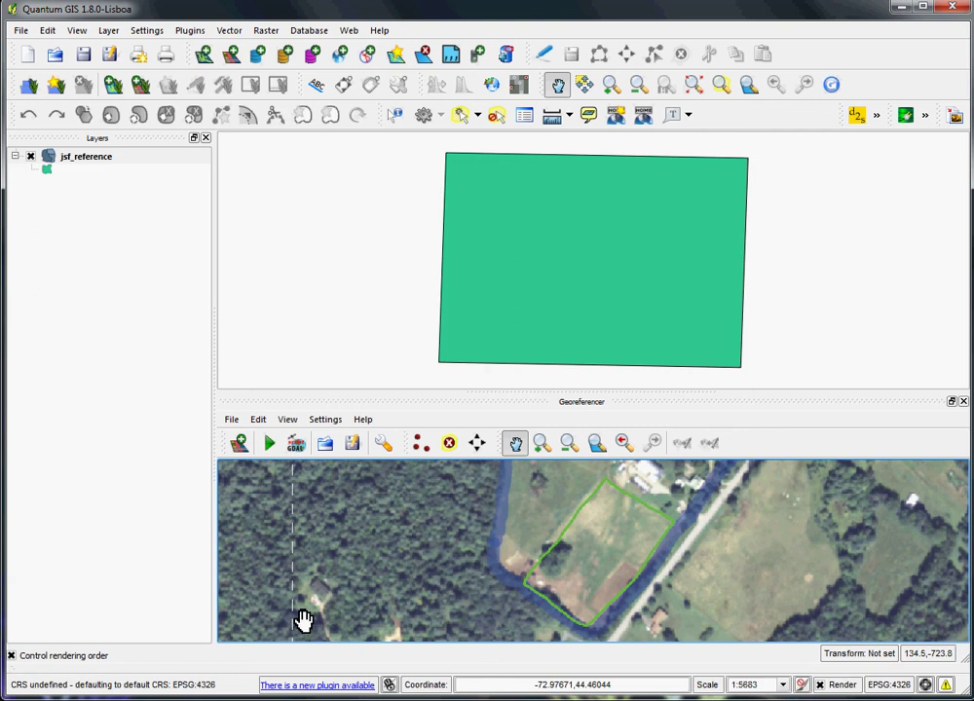
left_click_drag(376, 615, 396, 495)
left_click_drag(409, 607, 439, 507)
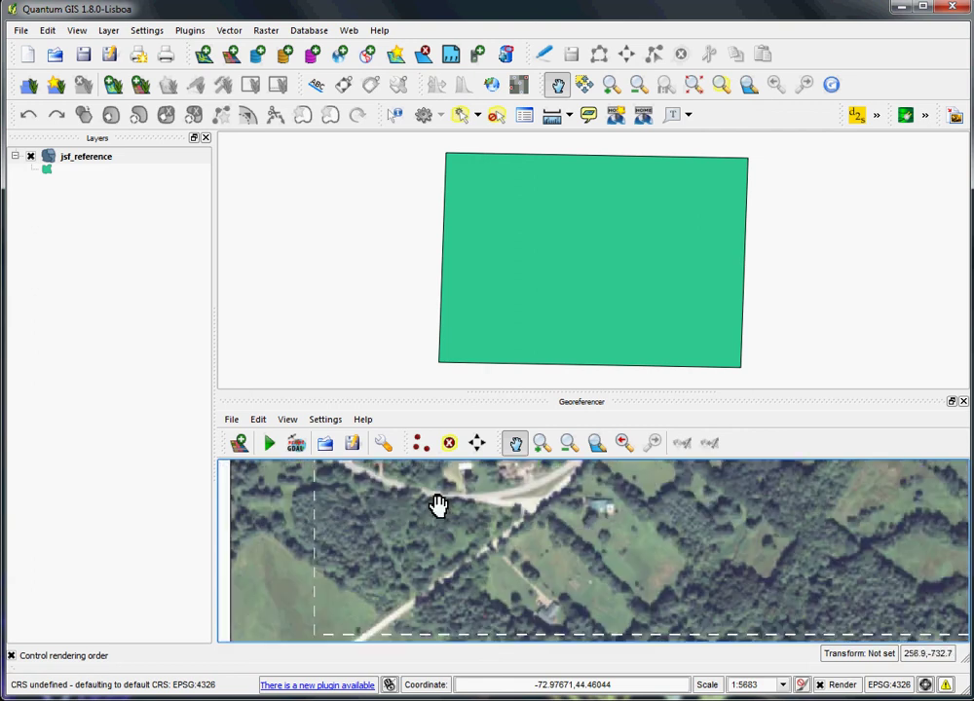
left_click_drag(647, 623, 559, 573)
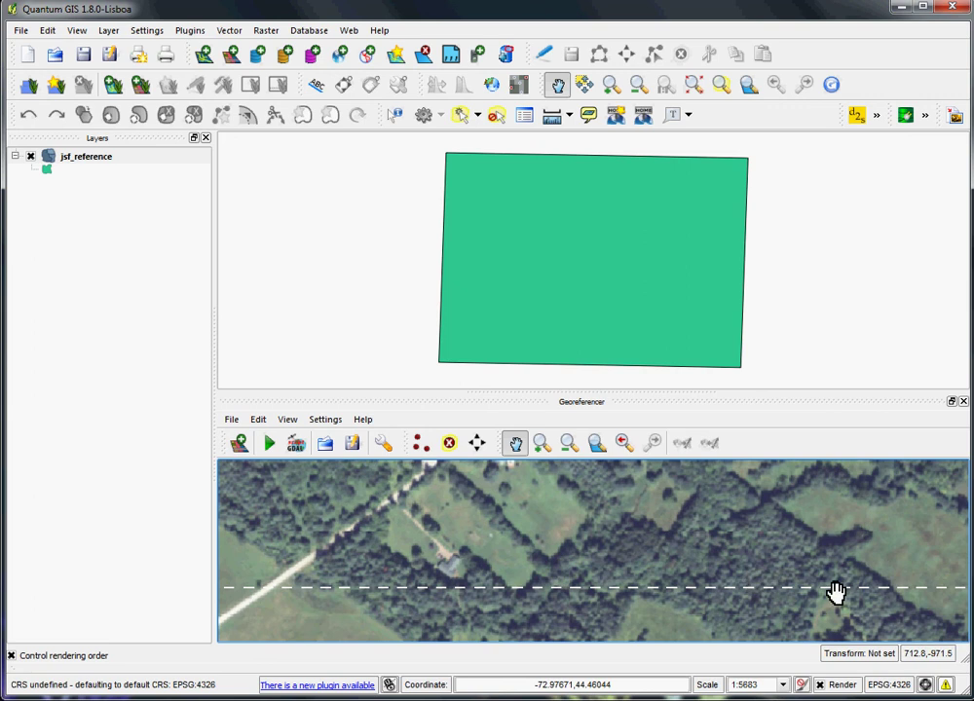
- Pan to the image's top-right dashed corner and select the Add Point tool
left_click_drag(836, 591, 472, 602)
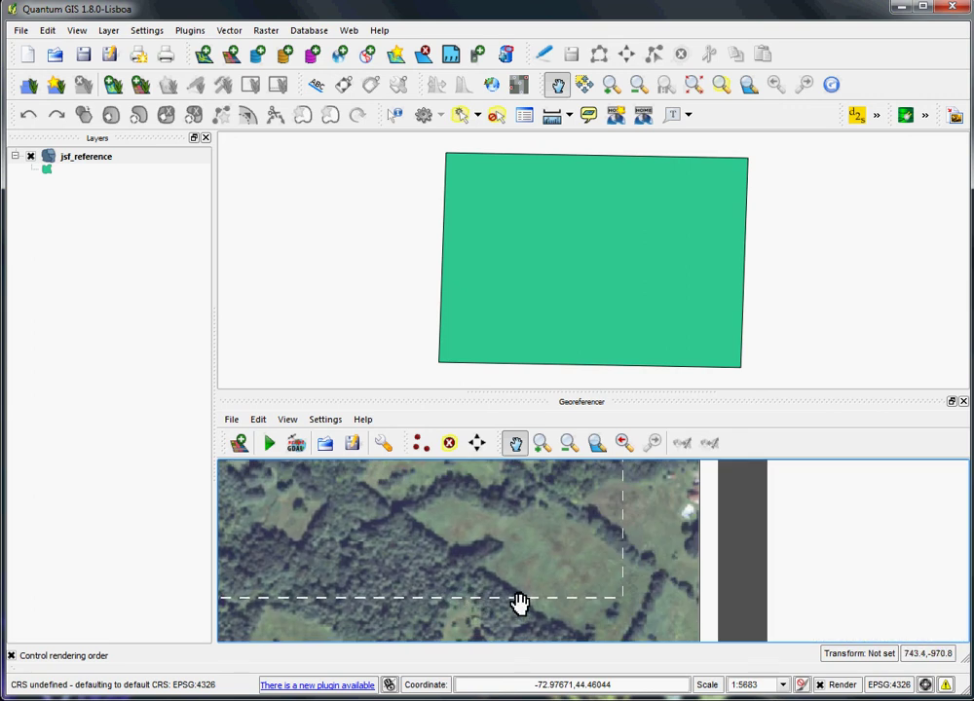
left_click_drag(515, 560, 524, 634)
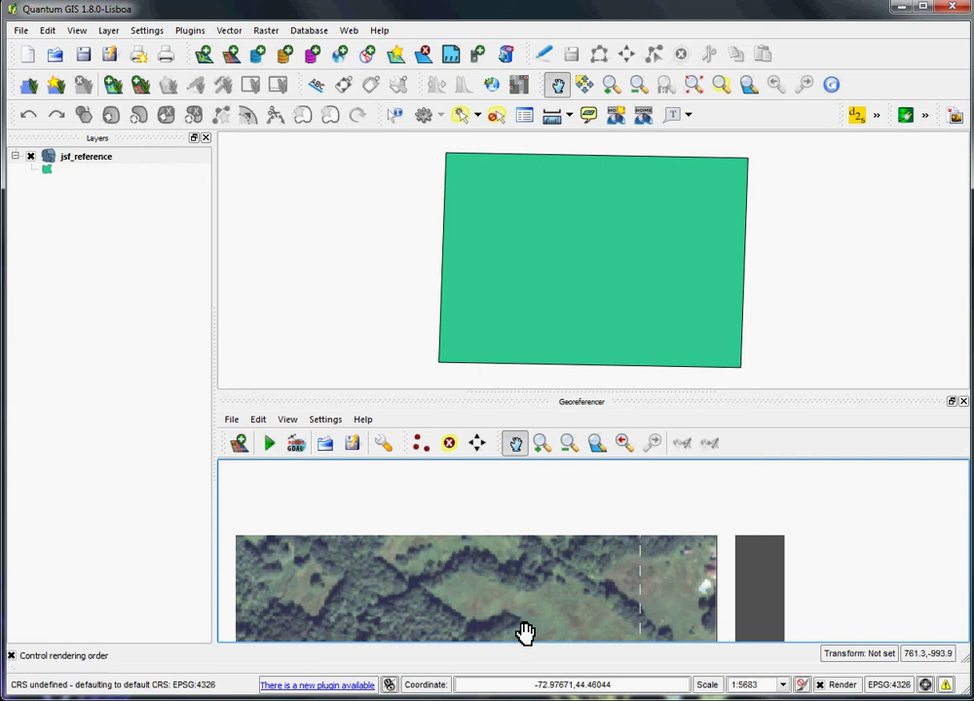
left_click_drag(577, 579, 582, 629)
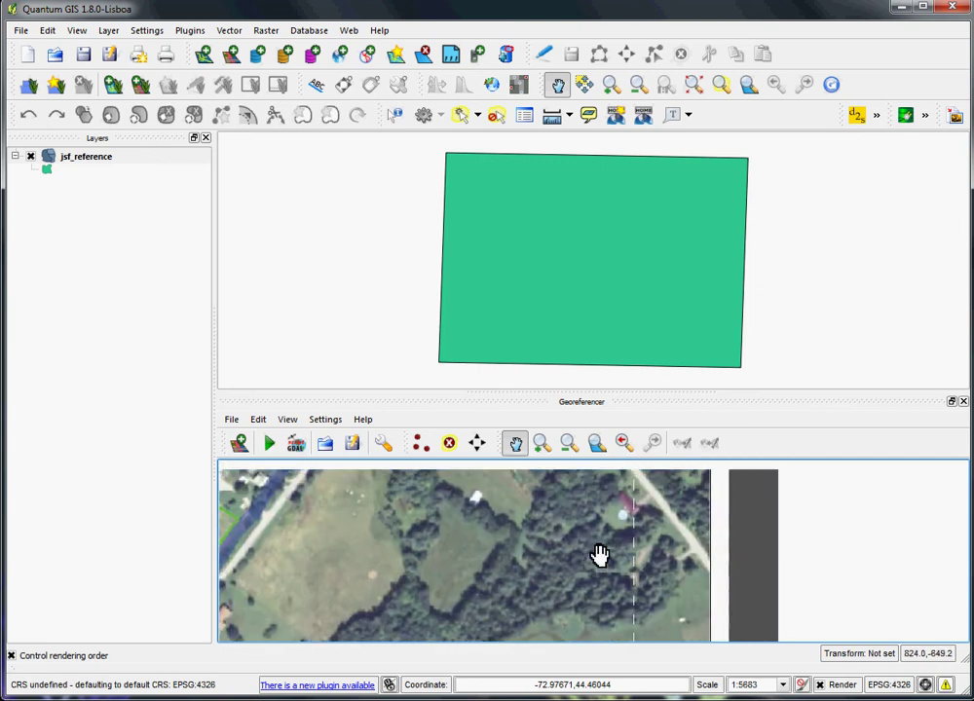
left_click_drag(600, 556, 630, 636)
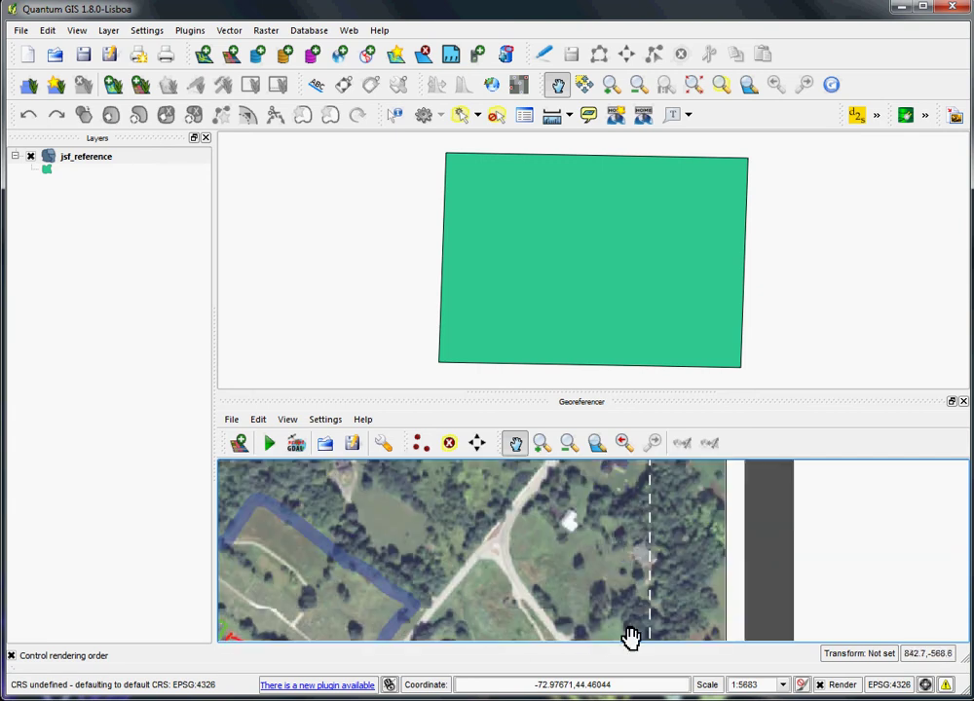
left_click_drag(619, 574, 621, 629)
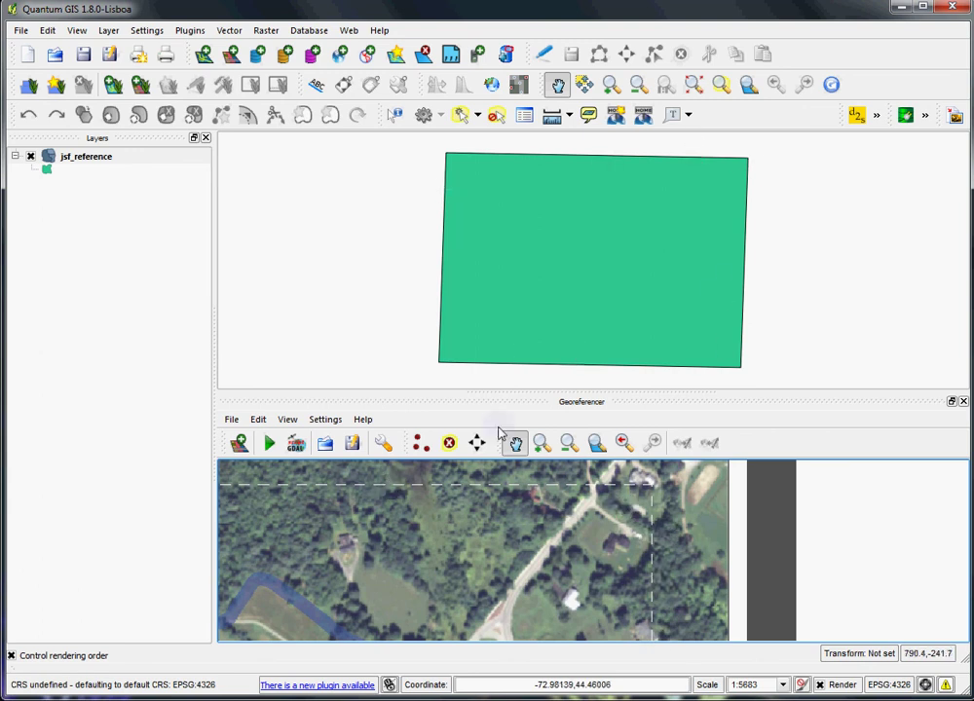
left_click_drag(430, 580, 655, 516)
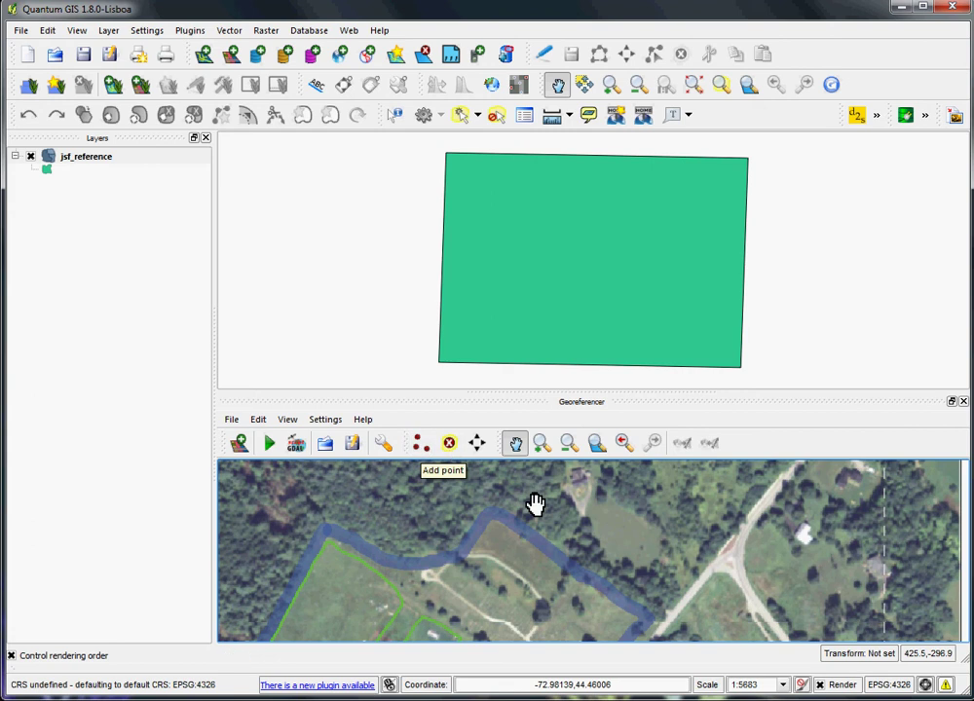
left_click_drag(532, 504, 714, 538)
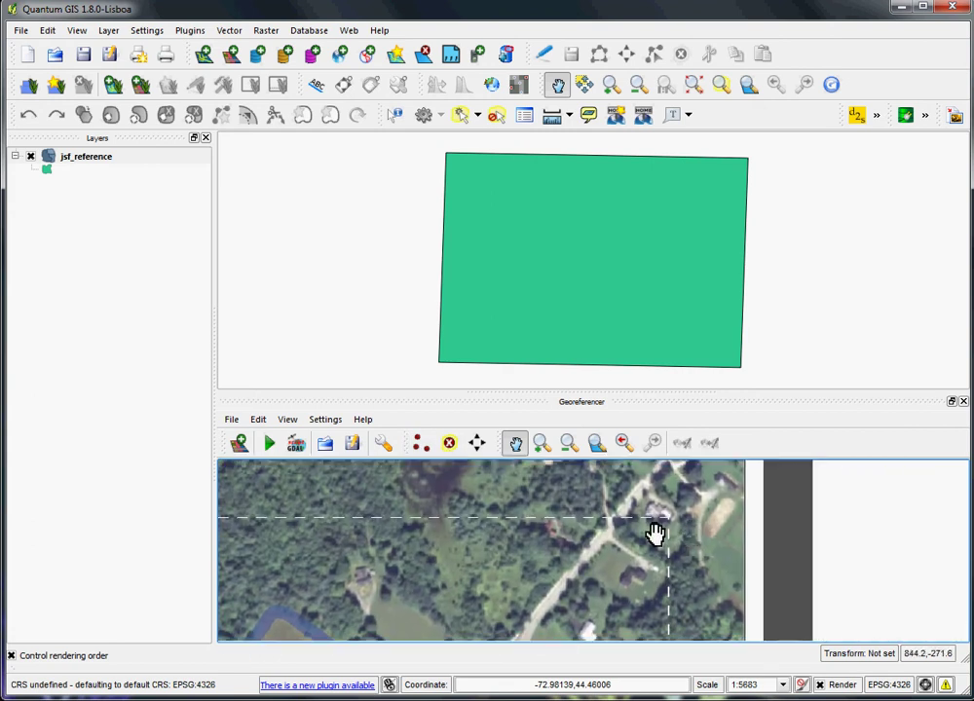
left_click(421, 443)
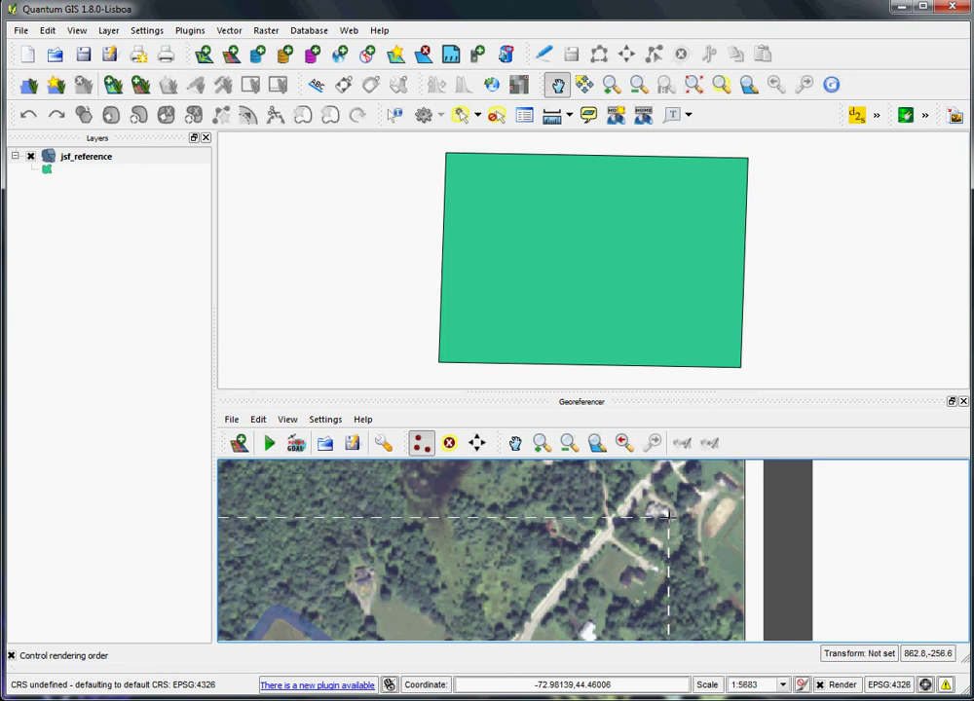
- Add control point 0 tying the image's top-right dashed corner to the rectangle's top-right corner
left_click(668, 517)
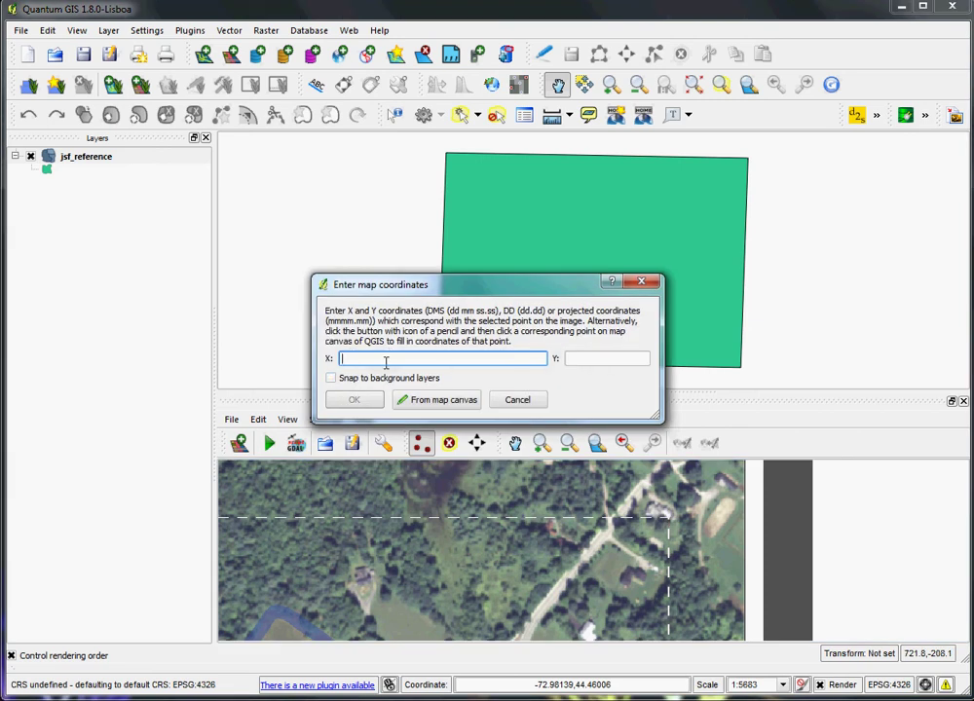
left_click(442, 400)
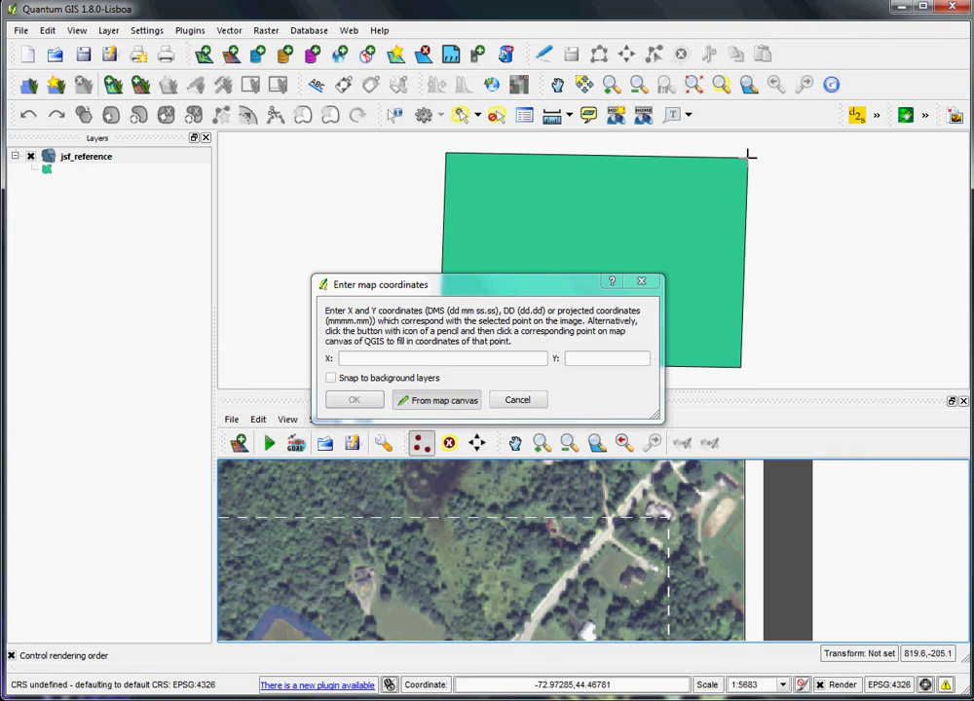
left_click(748, 154)
left_click(353, 400)
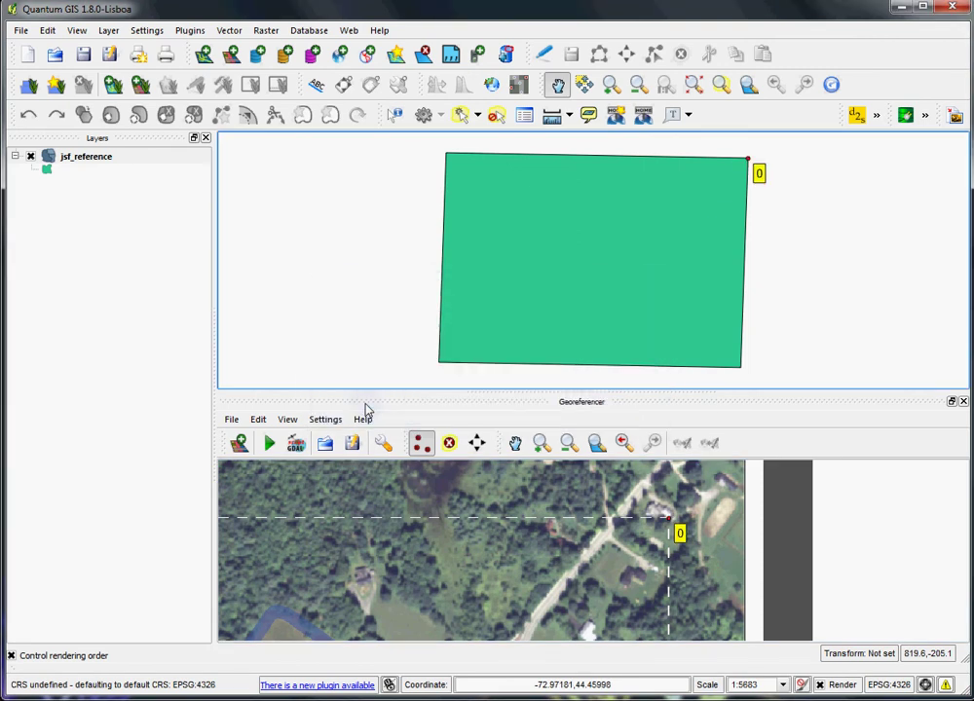
left_click(515, 445)
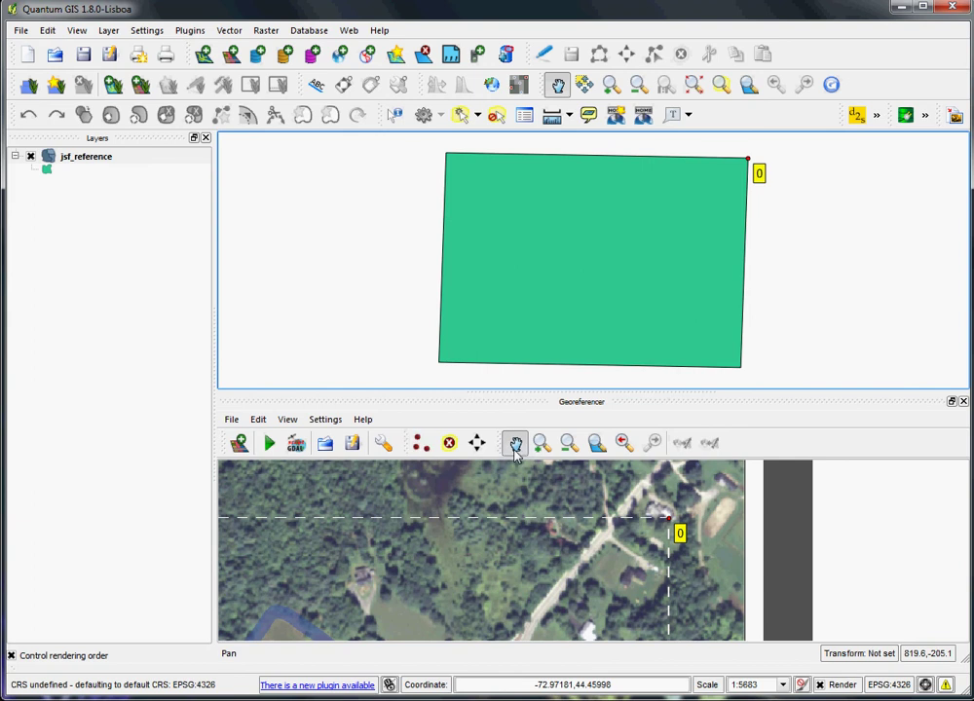
left_click_drag(298, 597, 565, 569)
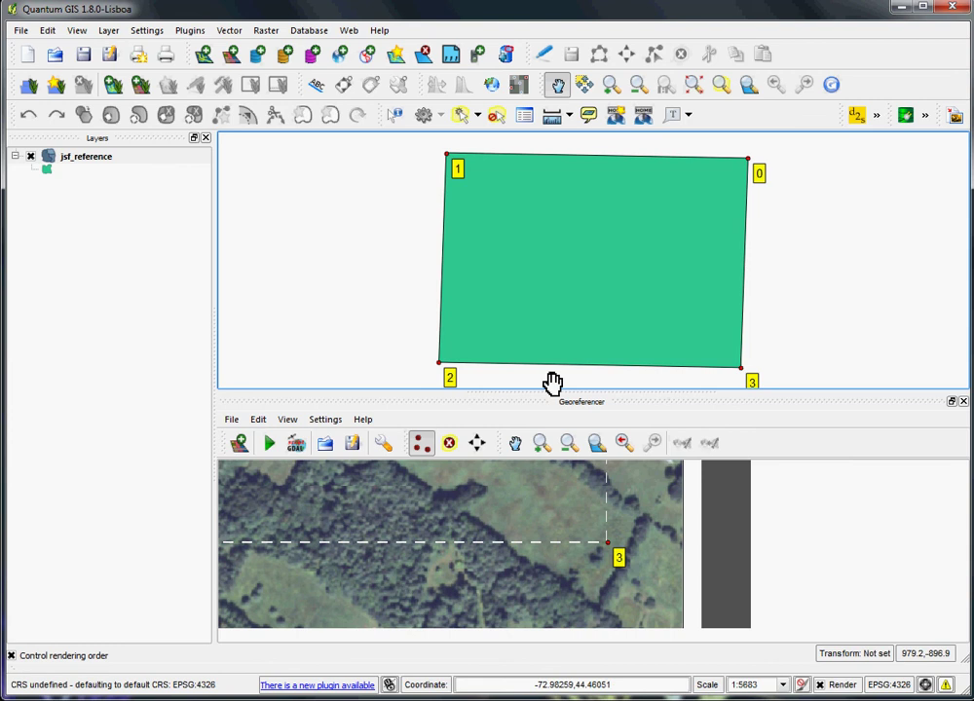
left_click(595, 447)
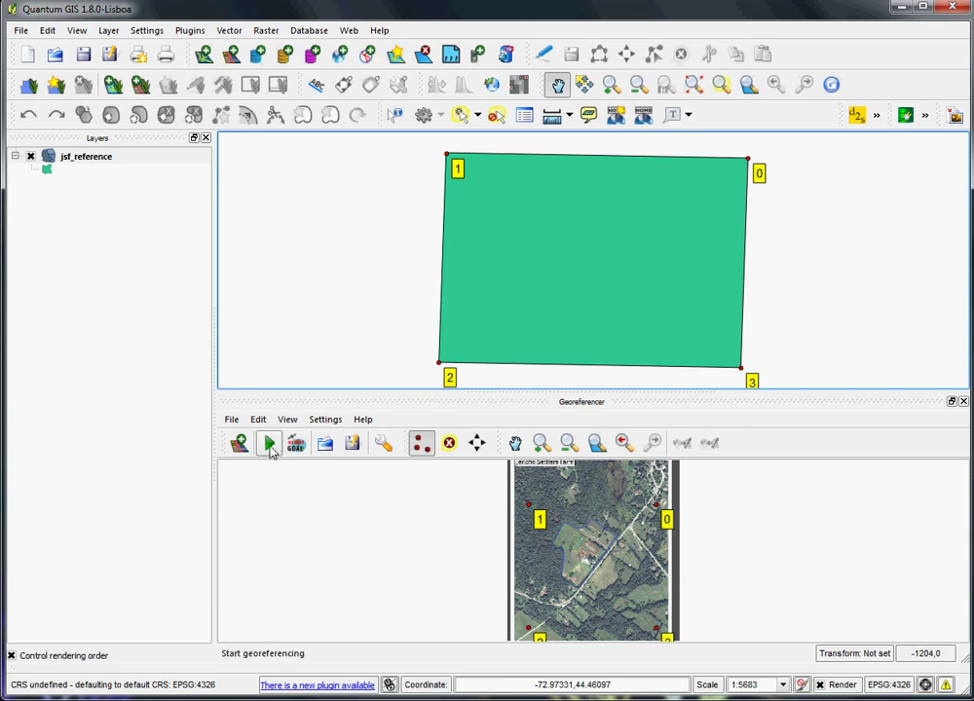
- Set the georeferencing transformation to Thin Plate Spline with Cubic resampling
left_click(269, 445)
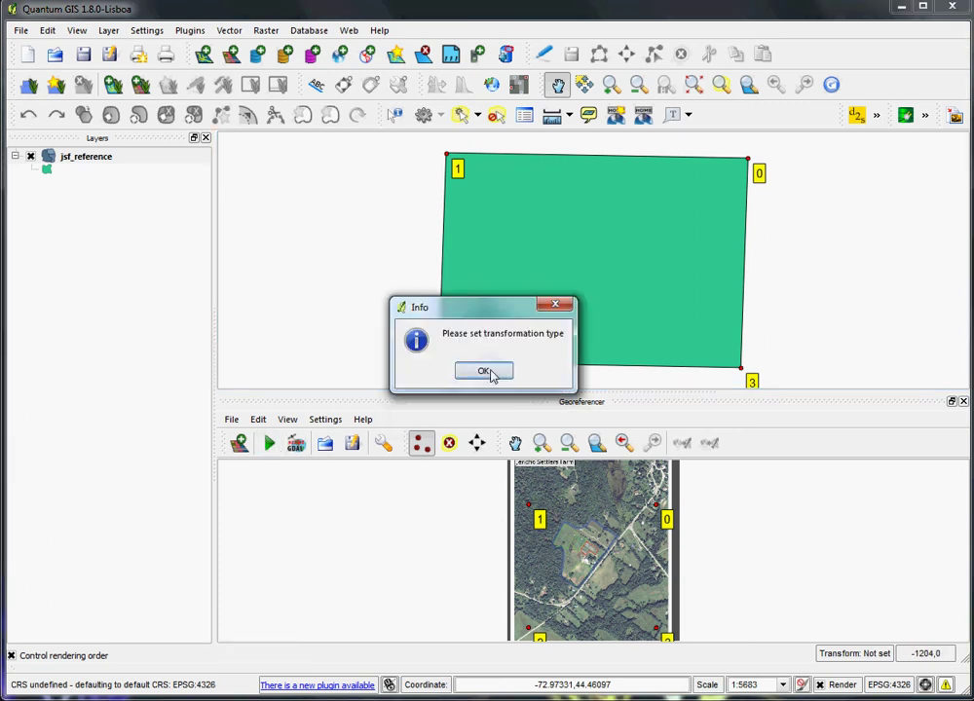
left_click(490, 374)
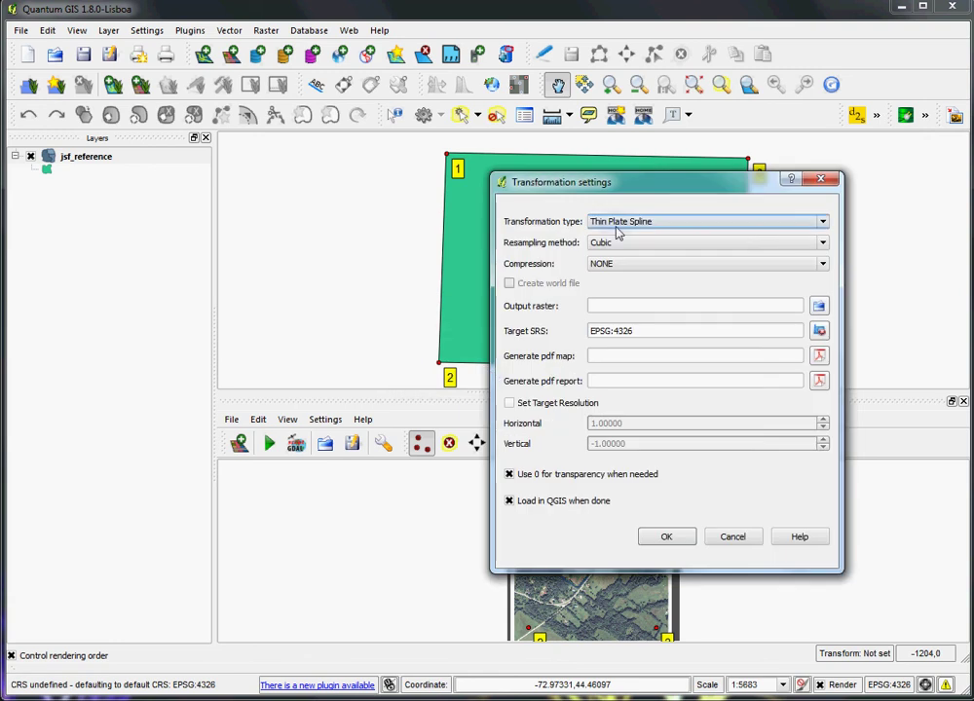
left_click(615, 226)
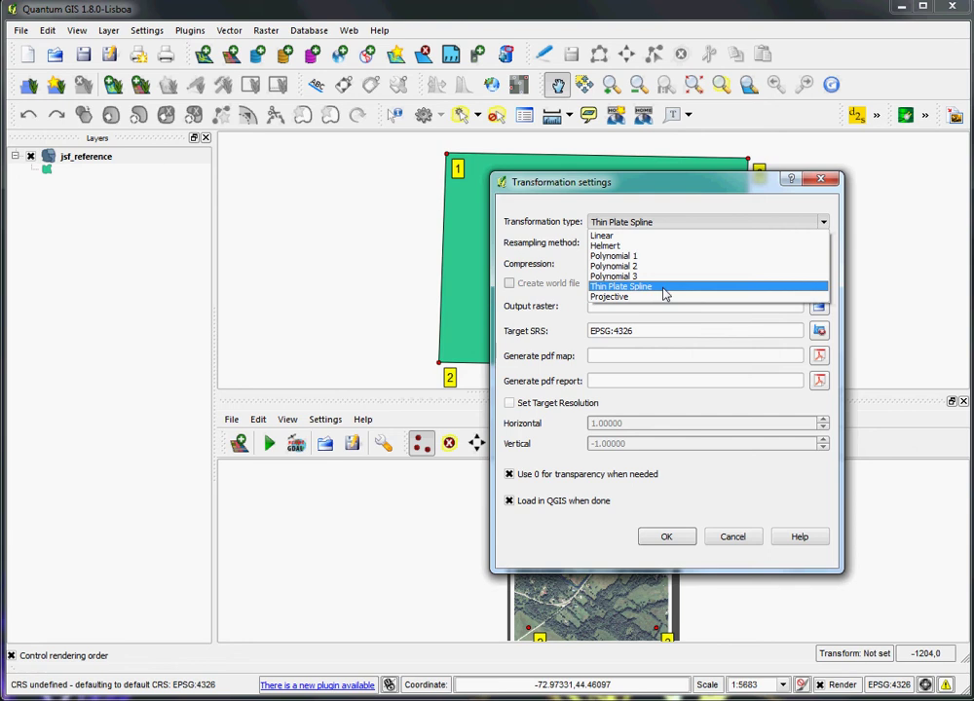
left_click(663, 292)
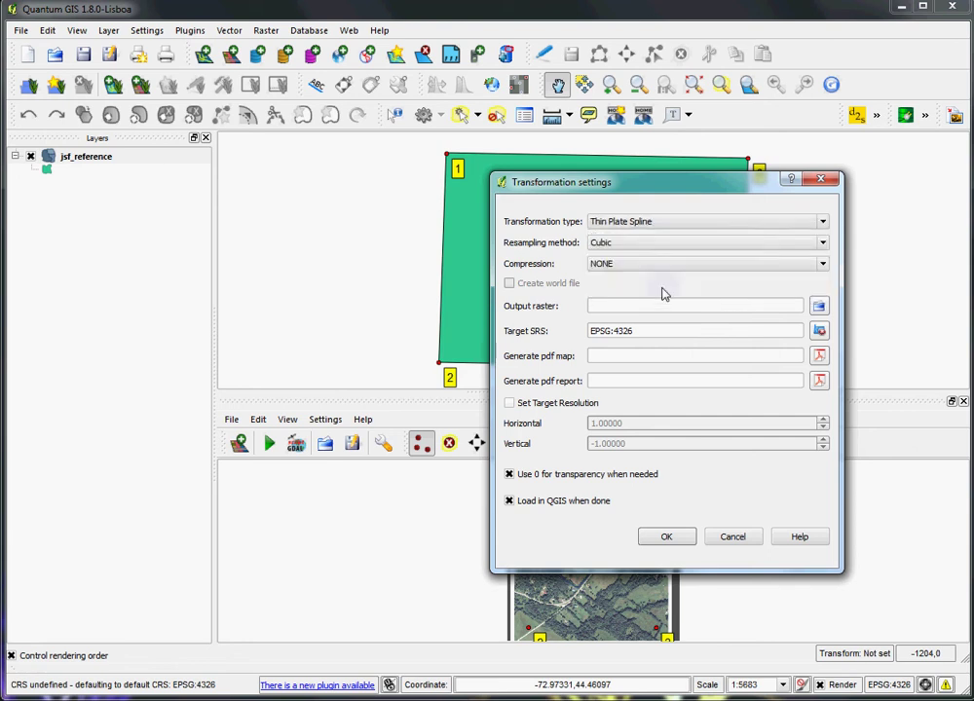
left_click(633, 244)
left_click(634, 281)
- Output the warped raster as jerichosettlers4_modified2 in EPSG:4326 and run the georeferencing
left_click(819, 307)
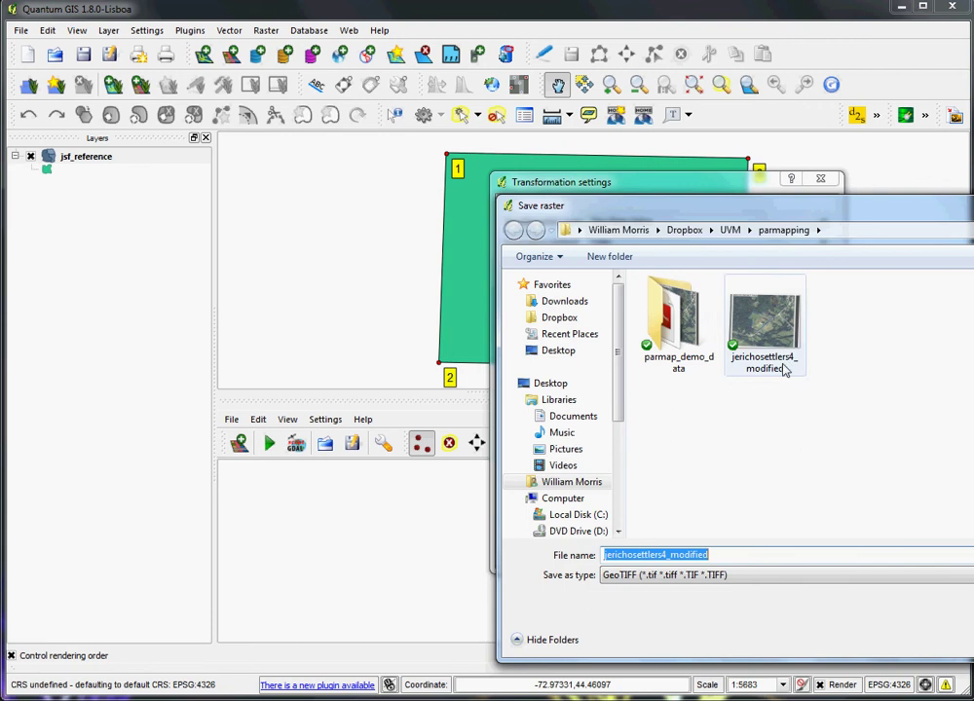
left_click(721, 554)
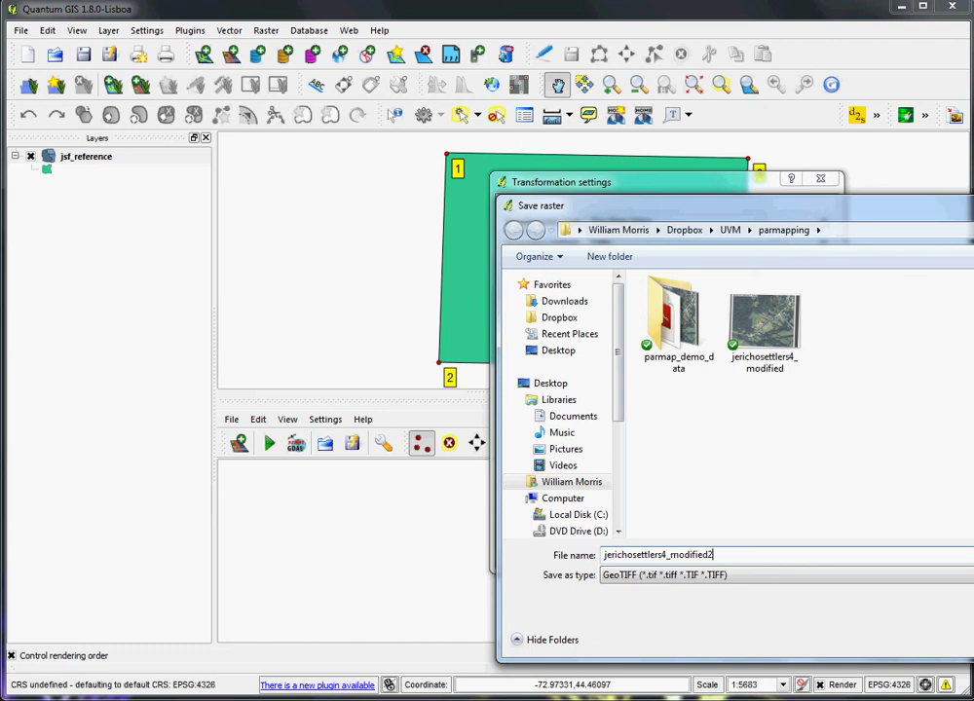
key("Return")
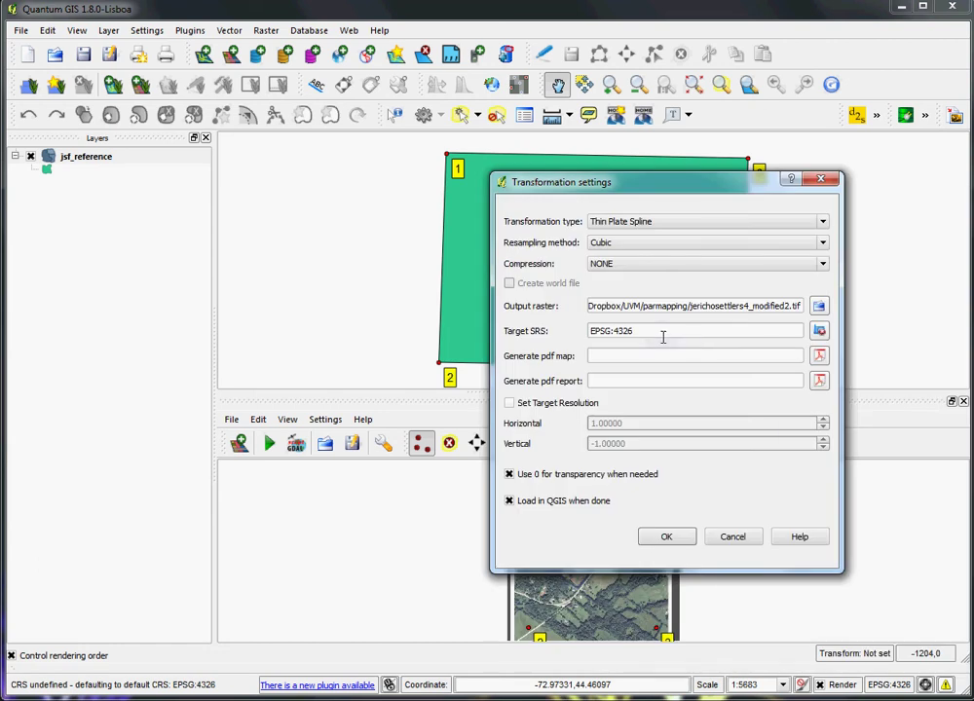
left_click_drag(682, 185, 506, 204)
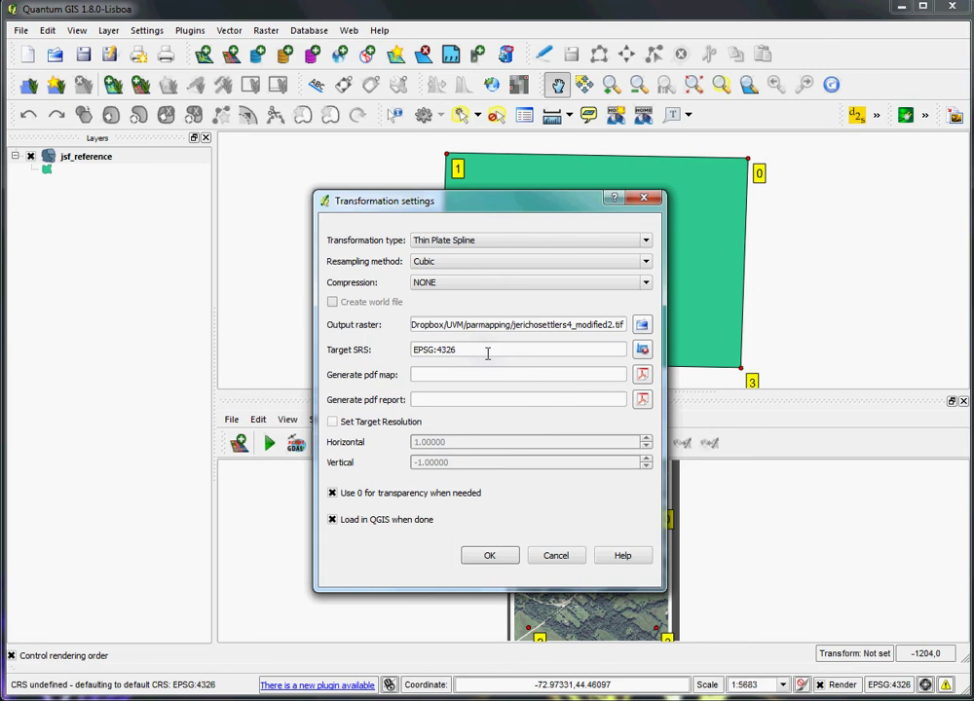
left_click(487, 353)
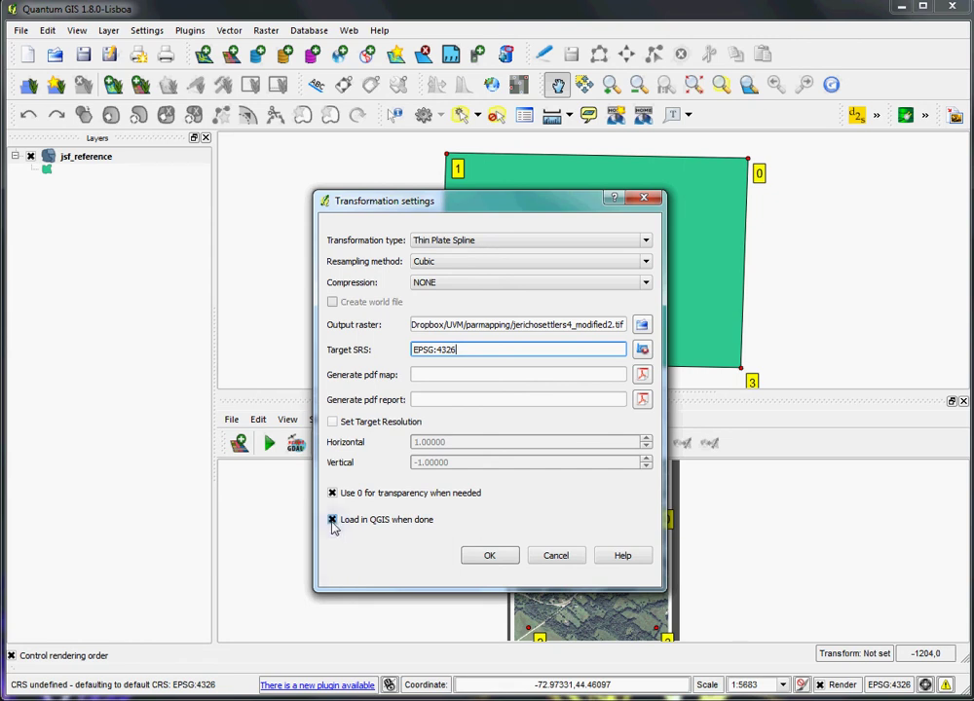
left_click(490, 556)
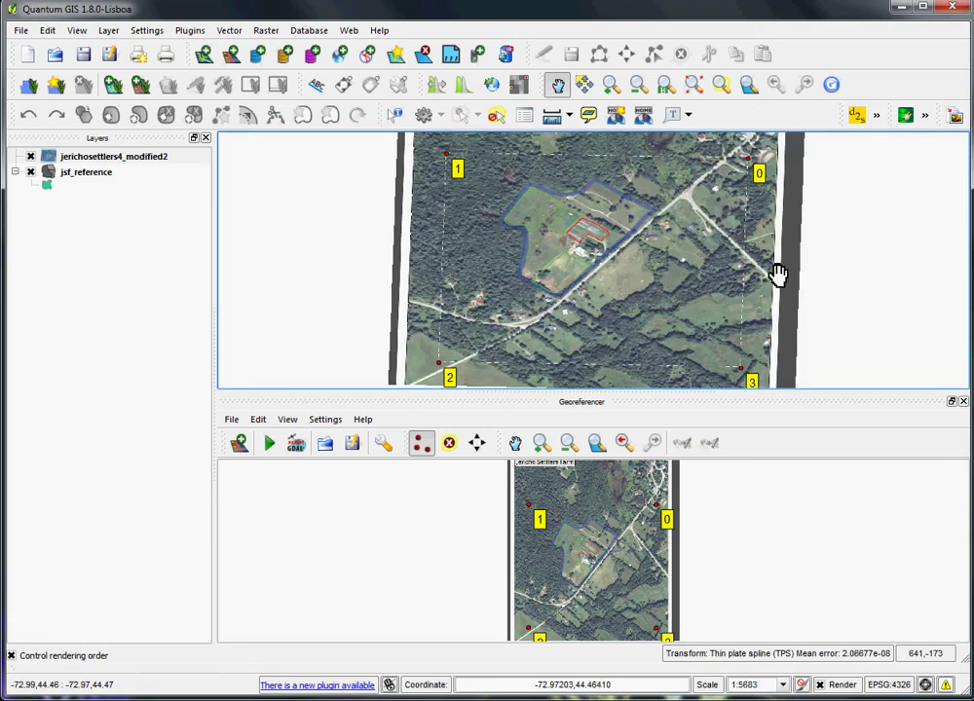
- Close the Georeferencer and move jsf_reference above jerichosettlers4_modified2 in the layer list
left_click(962, 403)
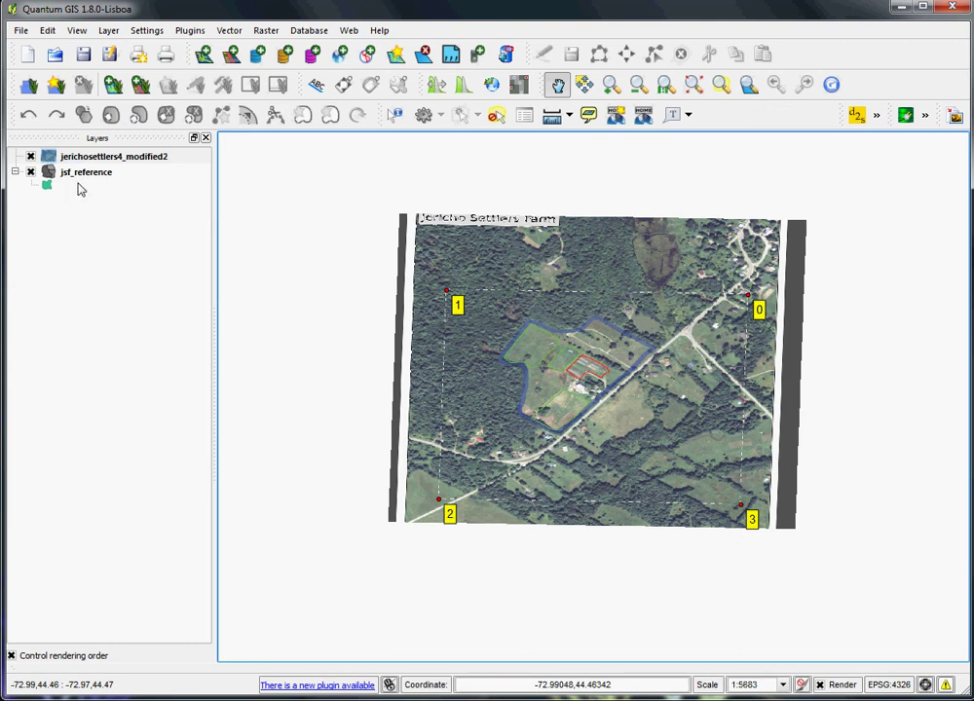
left_click_drag(82, 182, 81, 144)
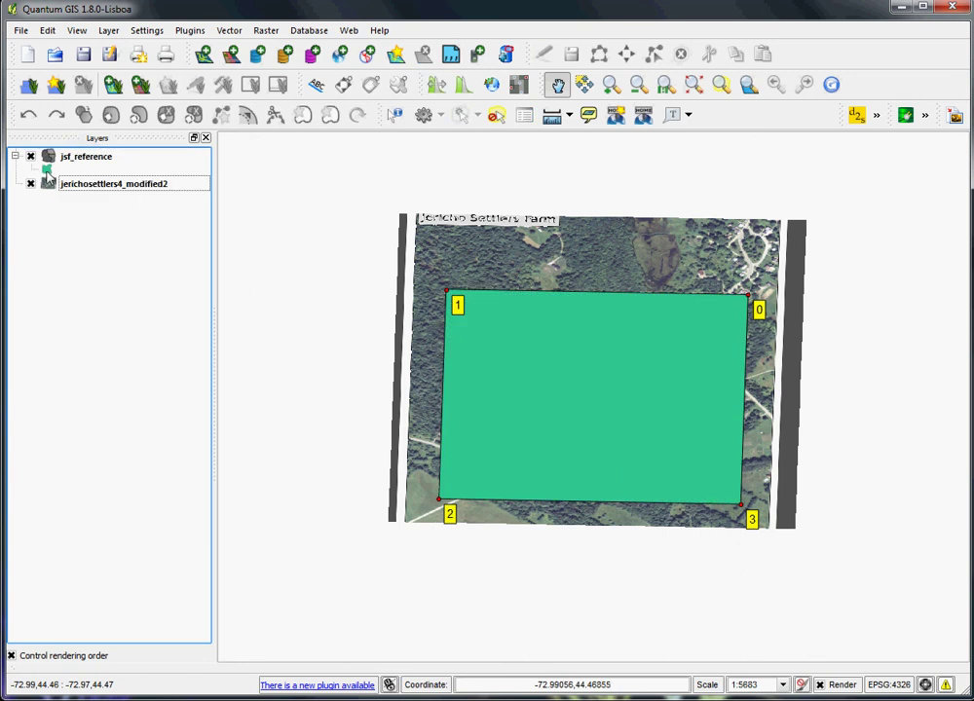
- Style jsf_reference with no fill and a 0.46 outline width
double_click(47, 172)
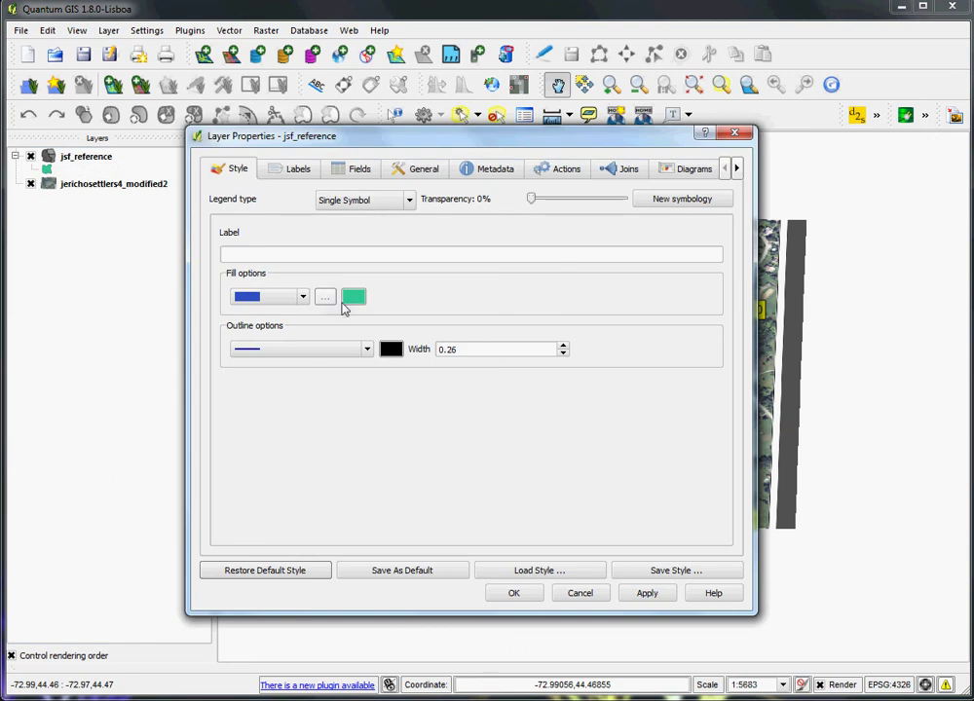
left_click(302, 297)
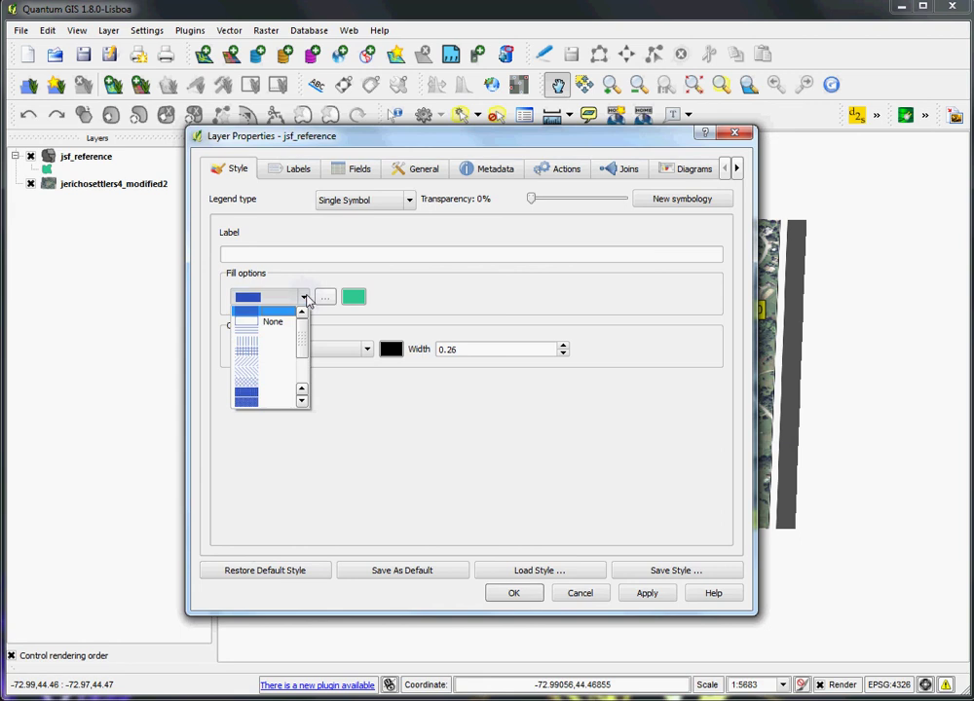
left_click(260, 324)
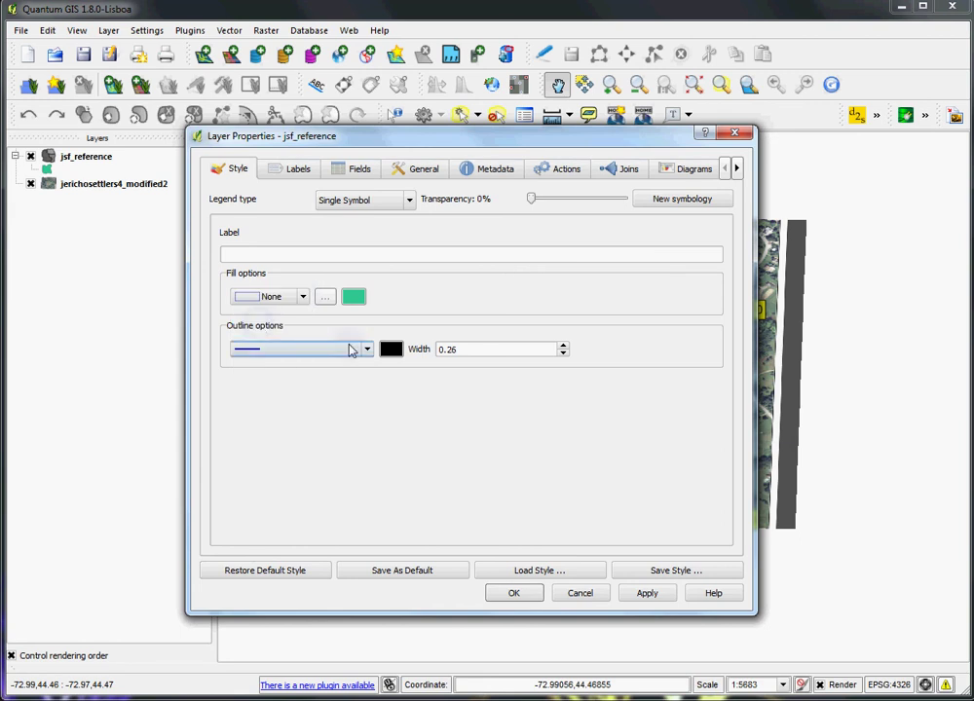
left_click(562, 345)
left_click(563, 344)
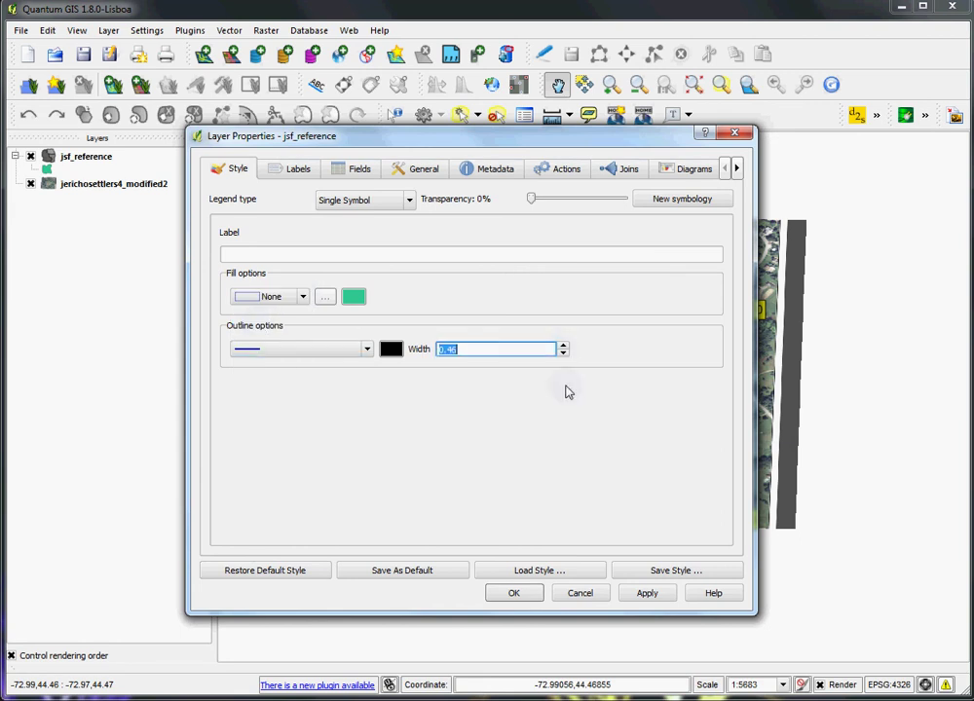
left_click(514, 591)
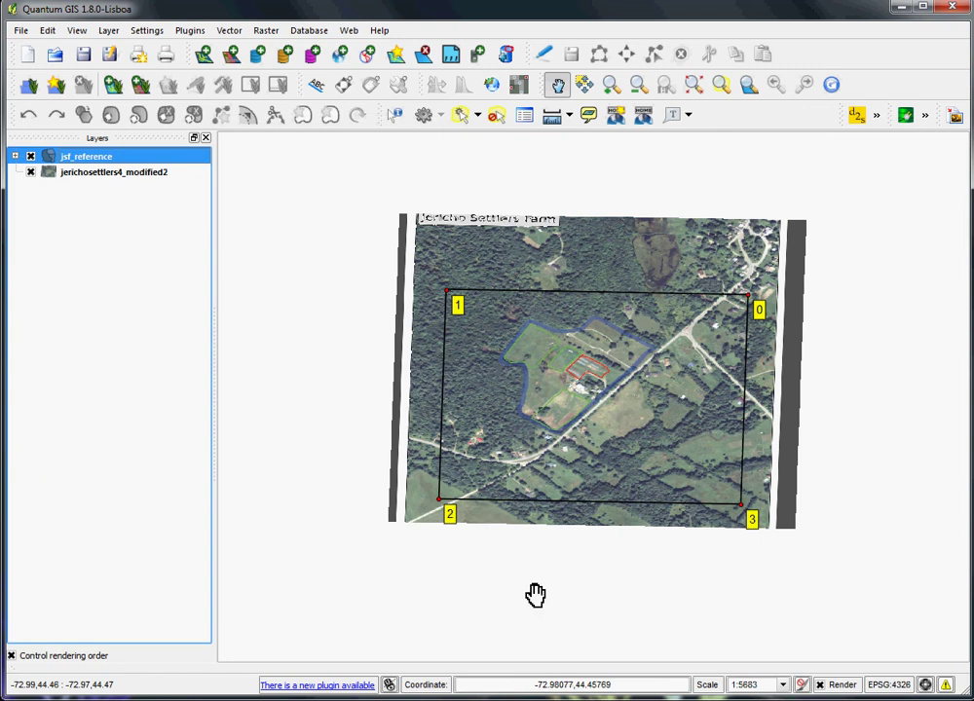
- Zoom and pan the map in close on the farm field polygons
left_click(610, 85)
left_click_drag(767, 327, 716, 273)
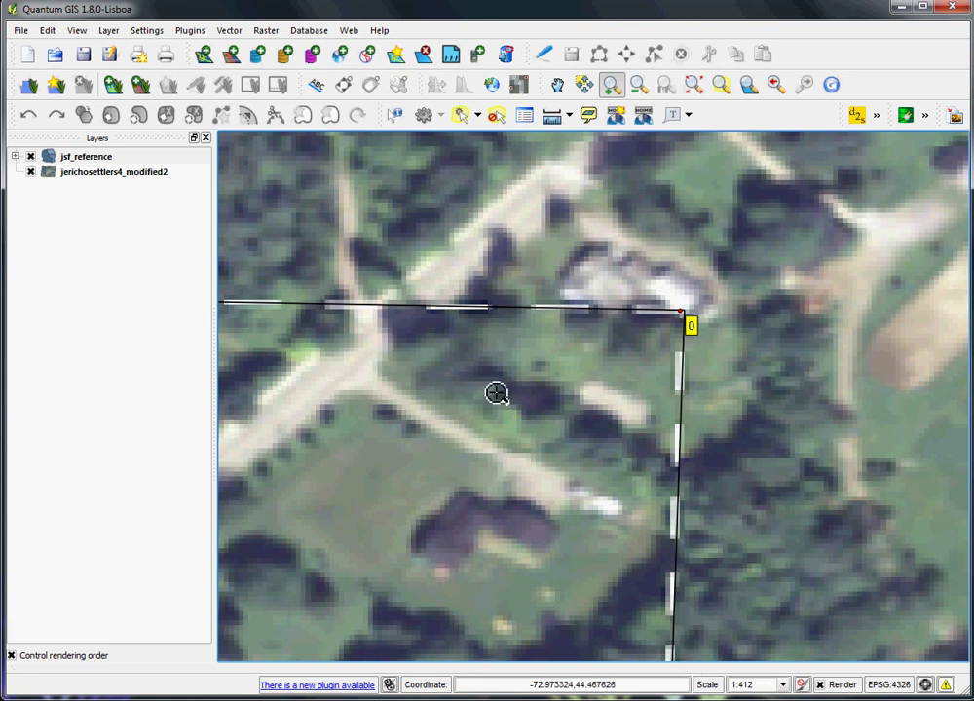
scroll(502, 404, "down", 1)
scroll(524, 424, "down", 1)
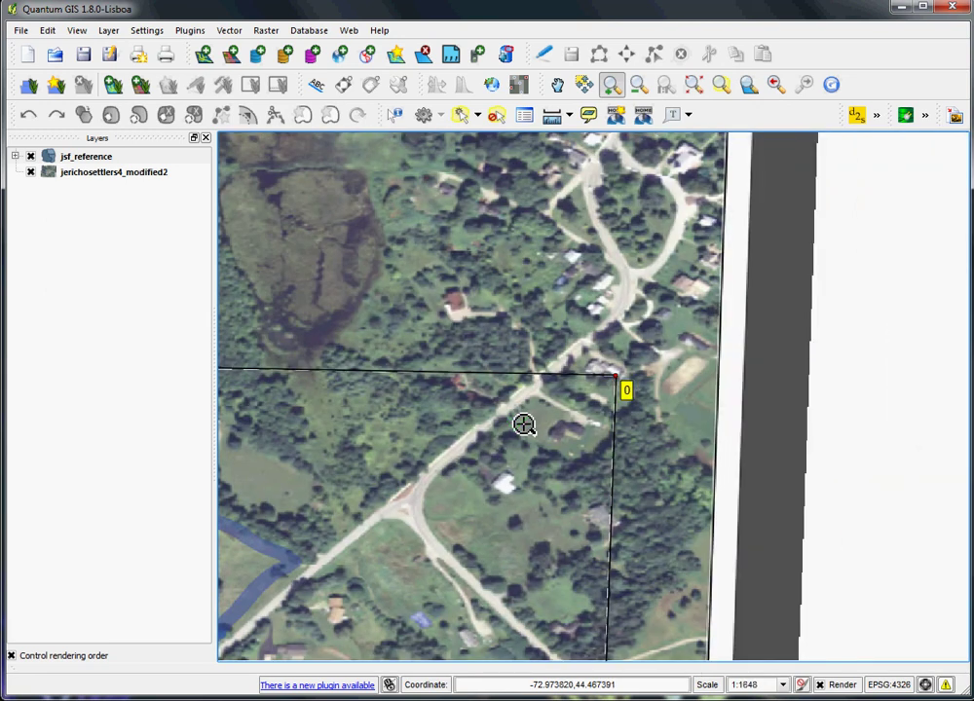
left_click(557, 83)
left_click_drag(434, 513, 859, 356)
left_click_drag(461, 547, 654, 500)
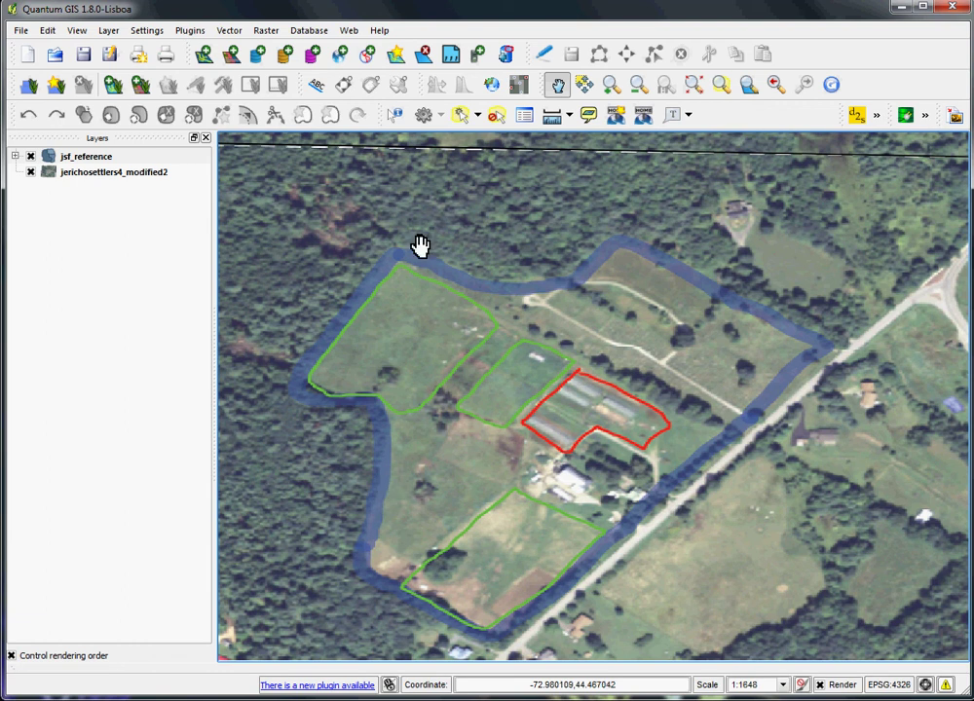
- Define a new polygon shapefile layer with a 'notes' attribute of width 250
left_click(108, 30)
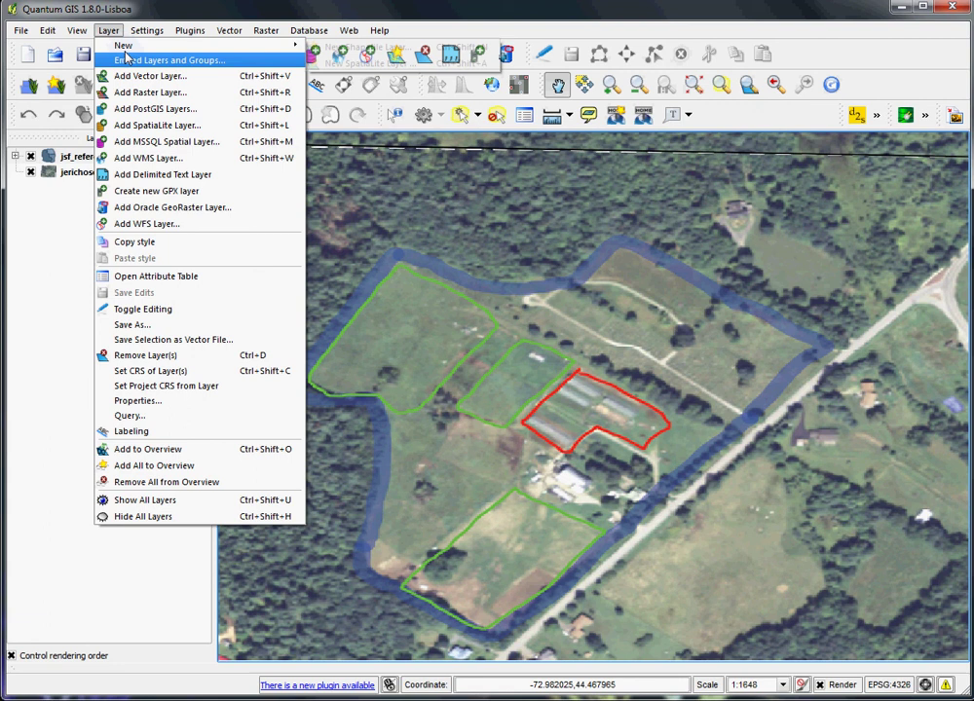
mouse_move(156, 48)
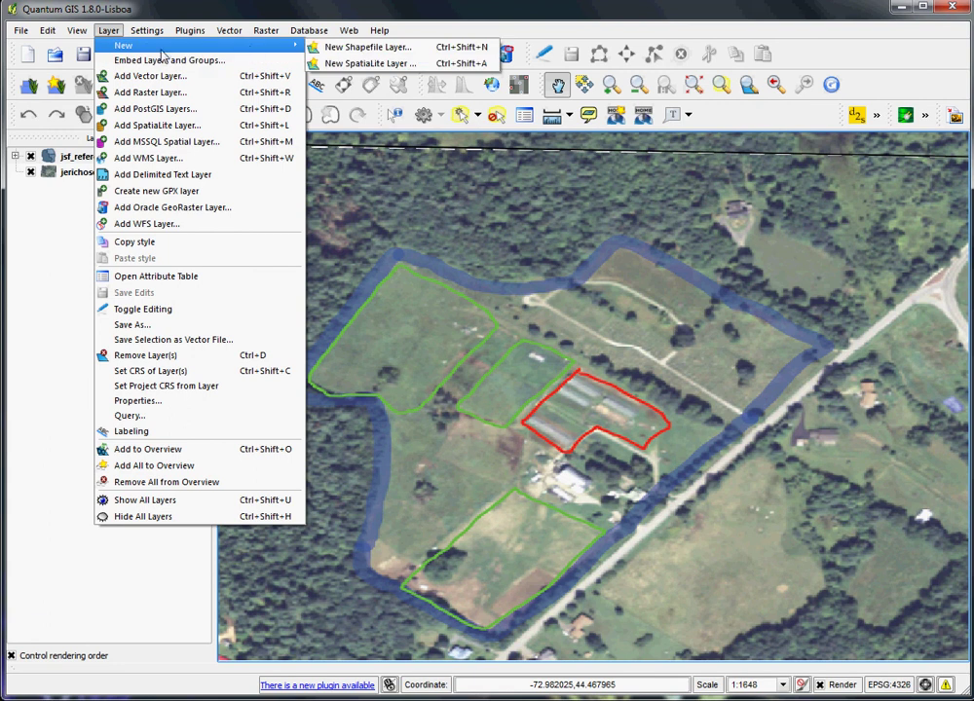
left_click(437, 49)
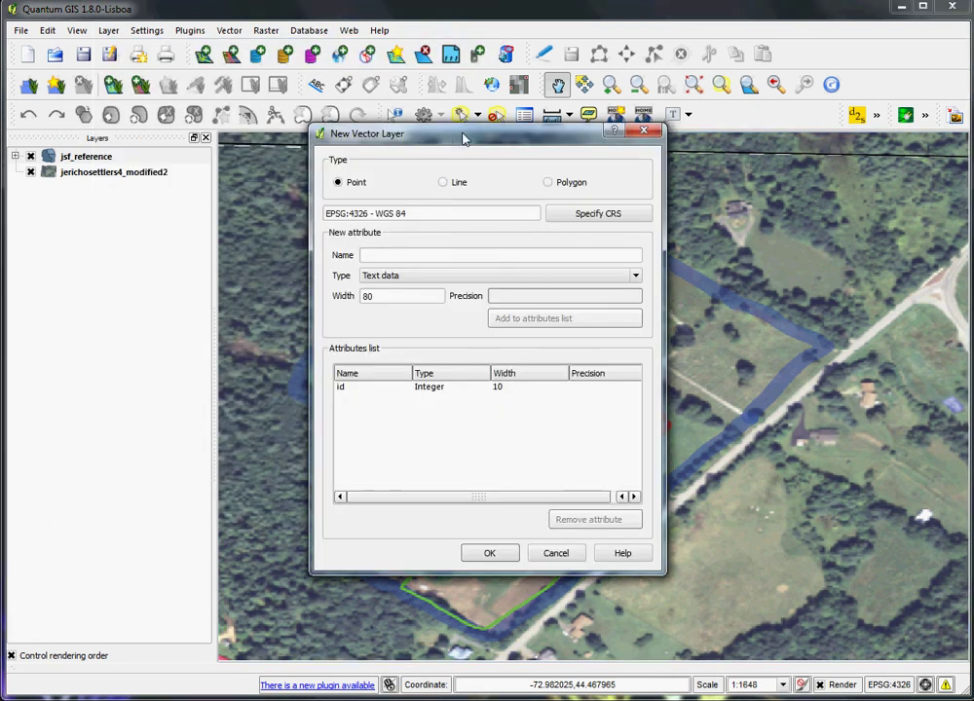
left_click_drag(462, 141, 284, 166)
left_click(379, 210)
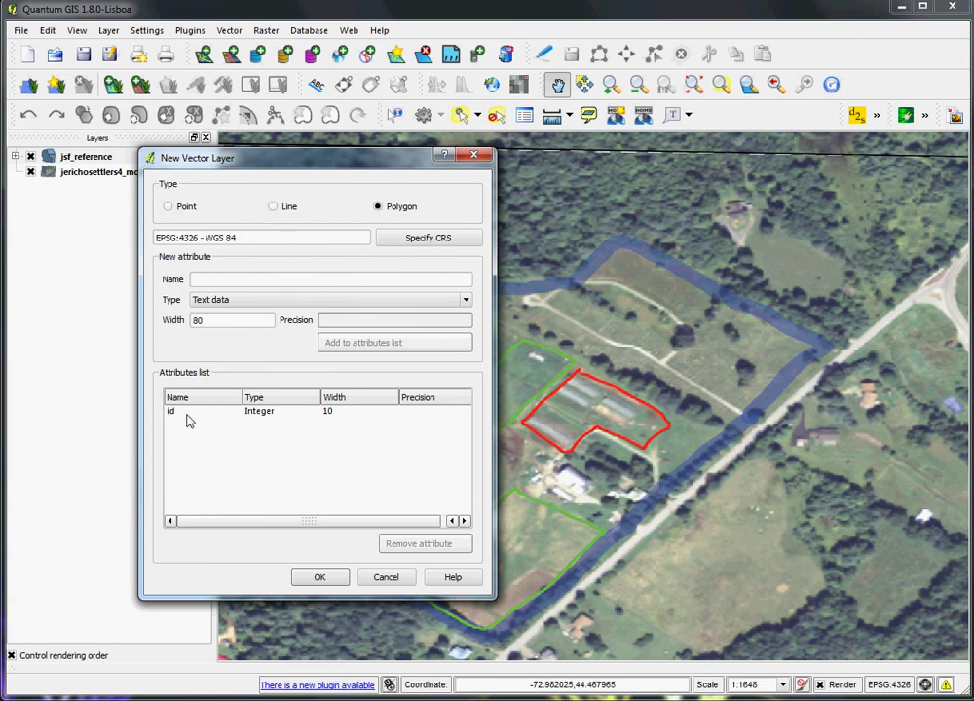
left_click(229, 279)
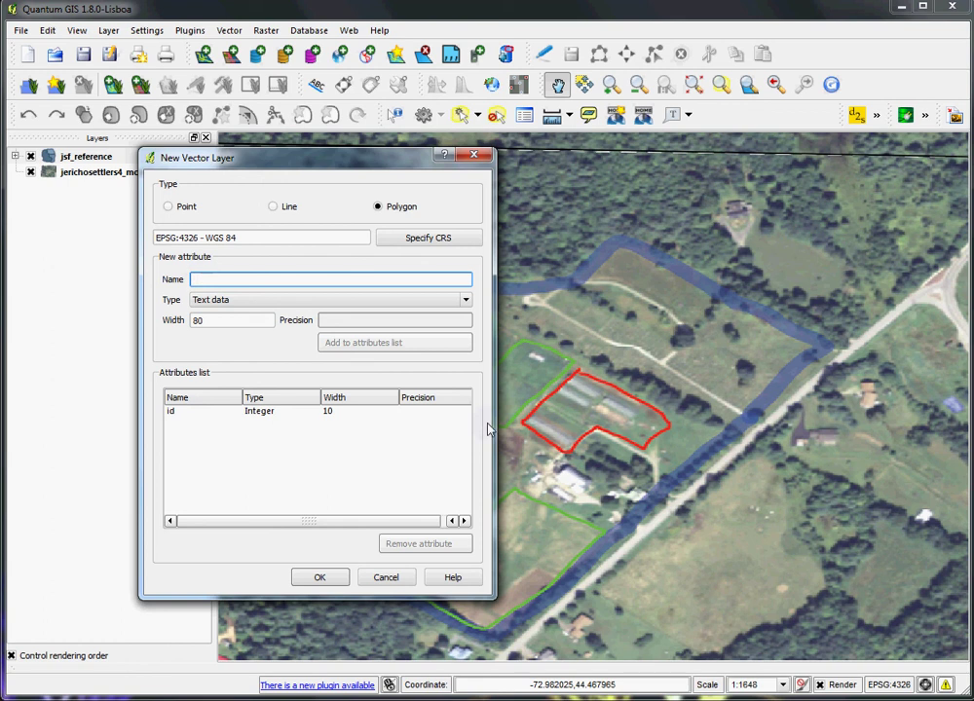
type("notes")
double_click(217, 321)
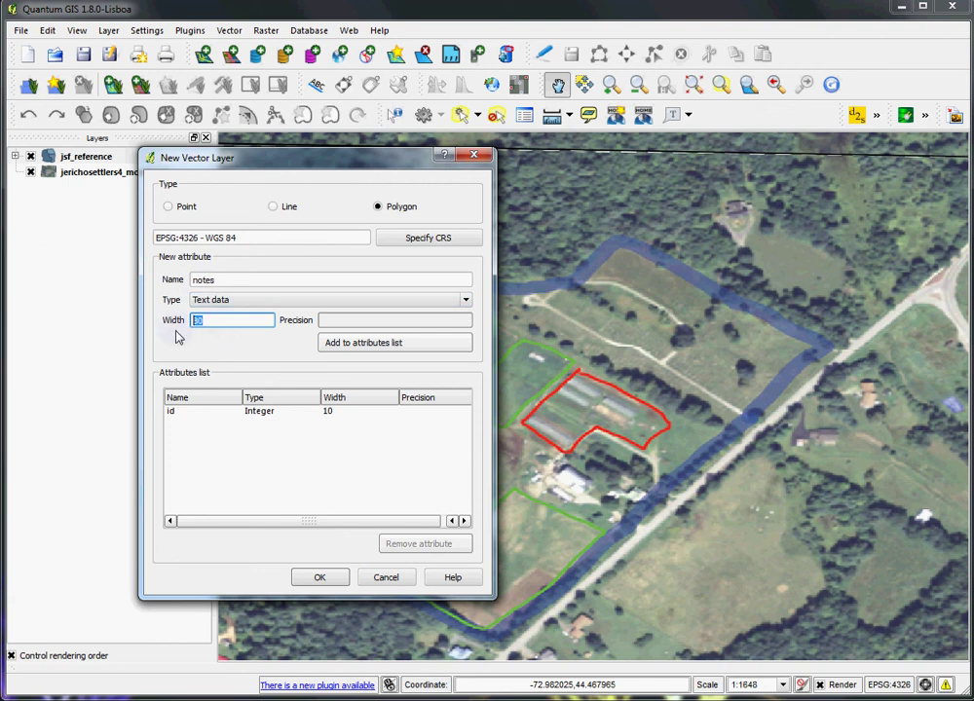
type("250")
left_click(317, 578)
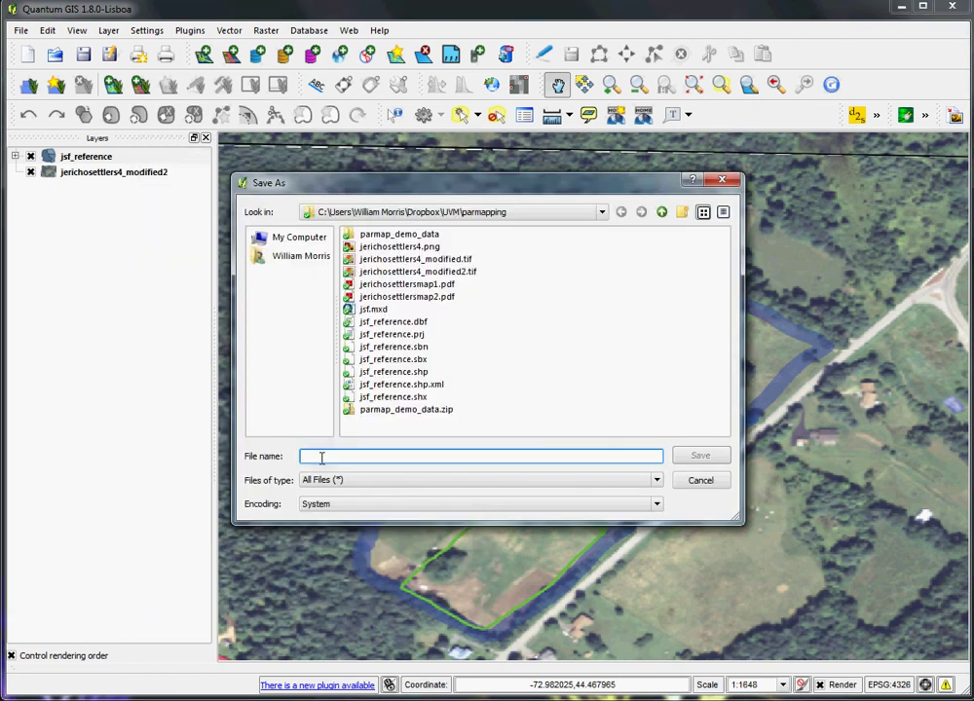
- Save the new layer as jsf_polygons in the parmapping folder
type("jsf_")
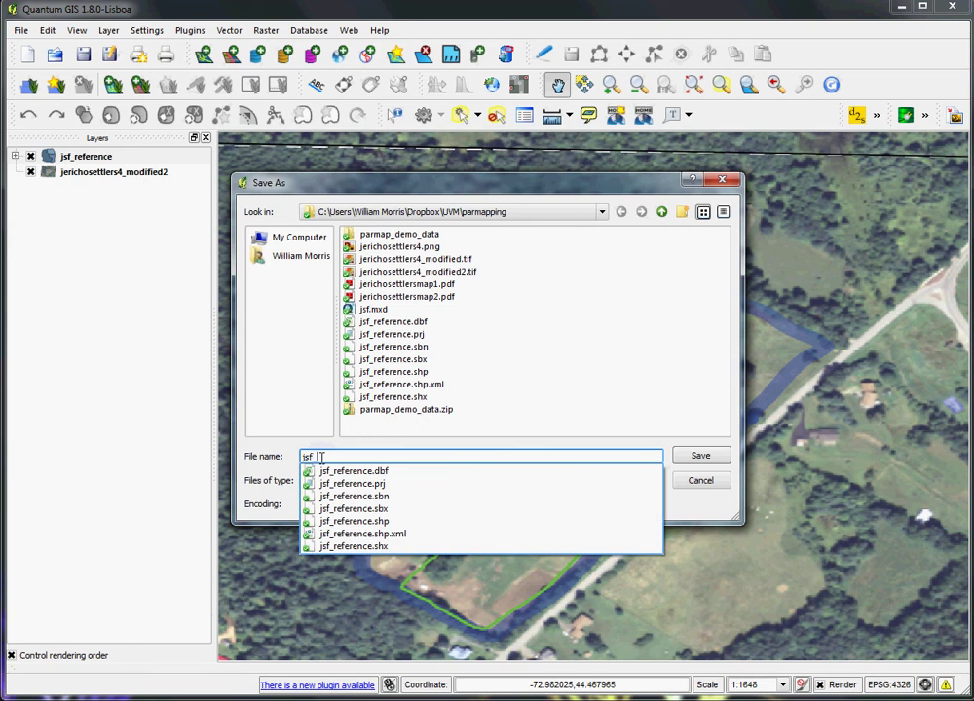
type("polygons")
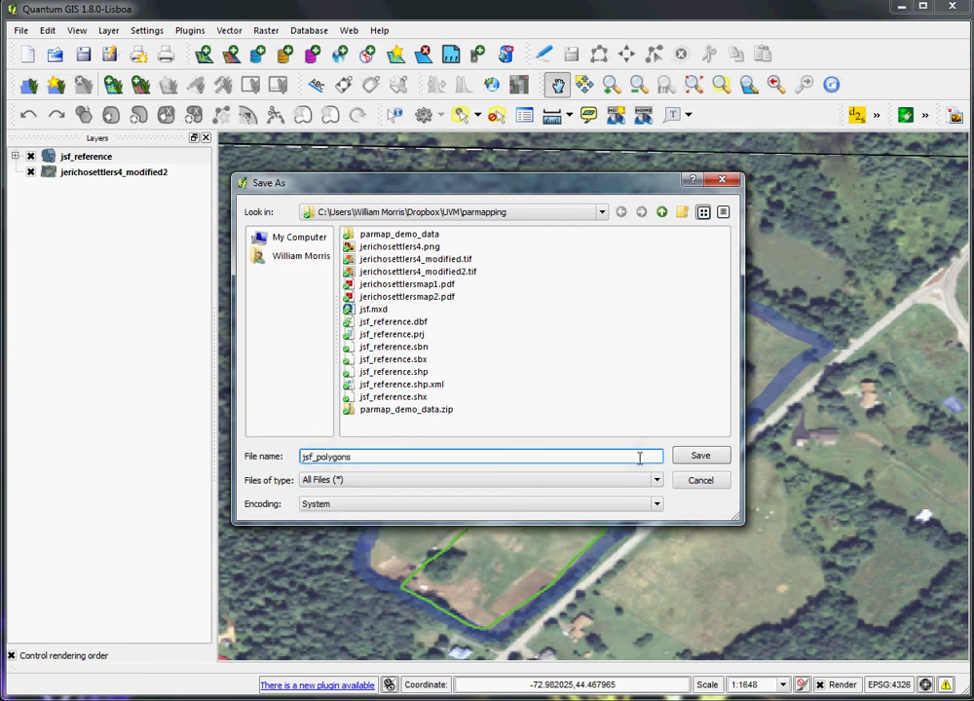
left_click(695, 456)
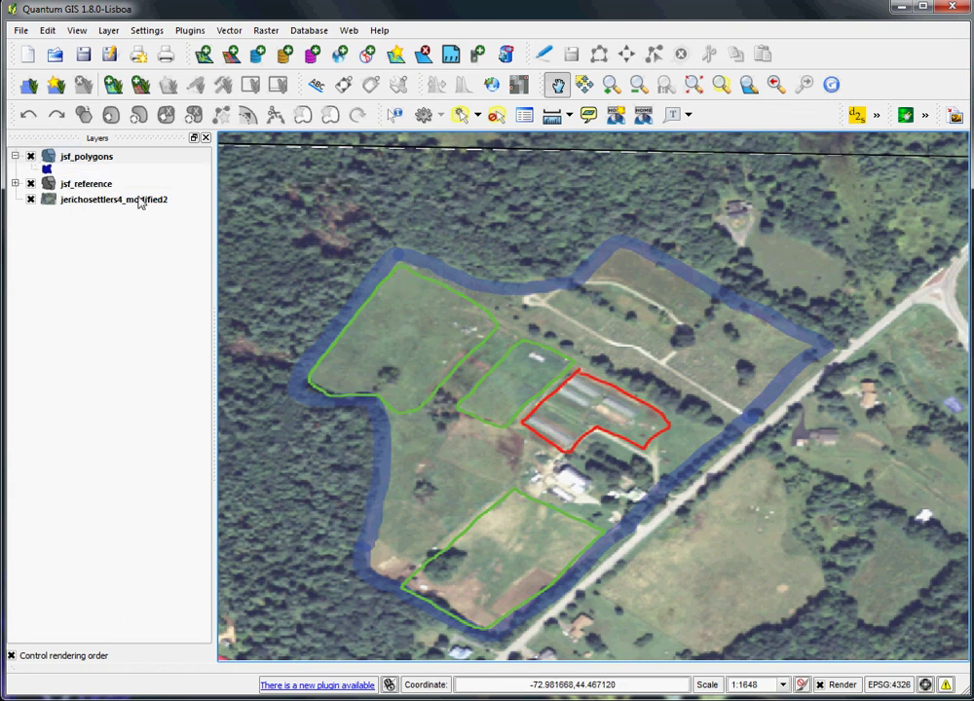
- Toggle editing on for the jsf_polygons layer and open the Edit menu
right_click(88, 161)
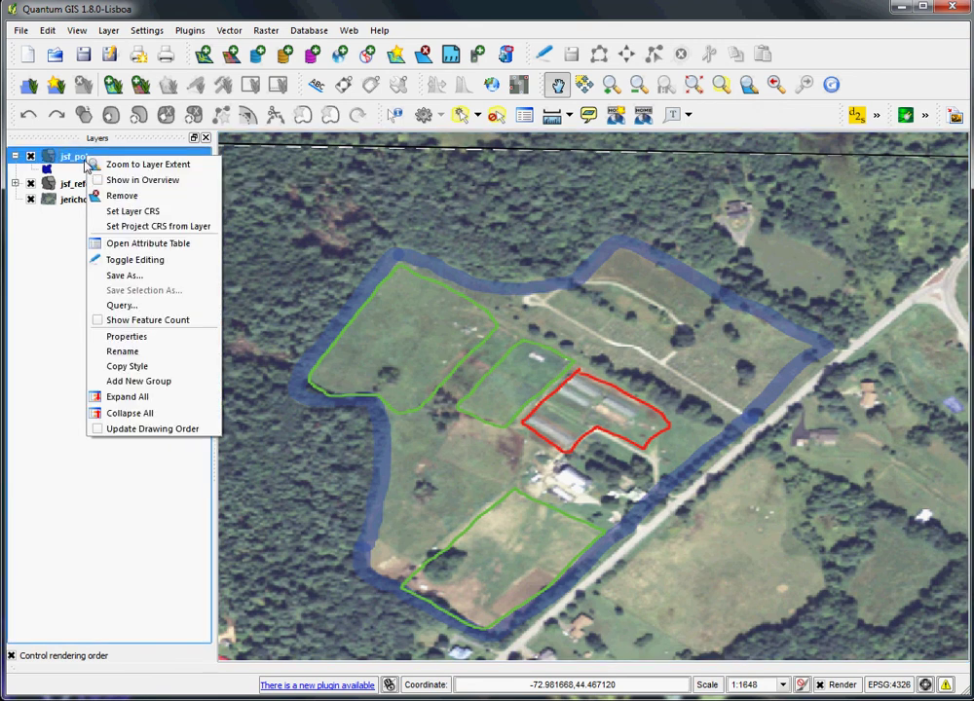
left_click(178, 263)
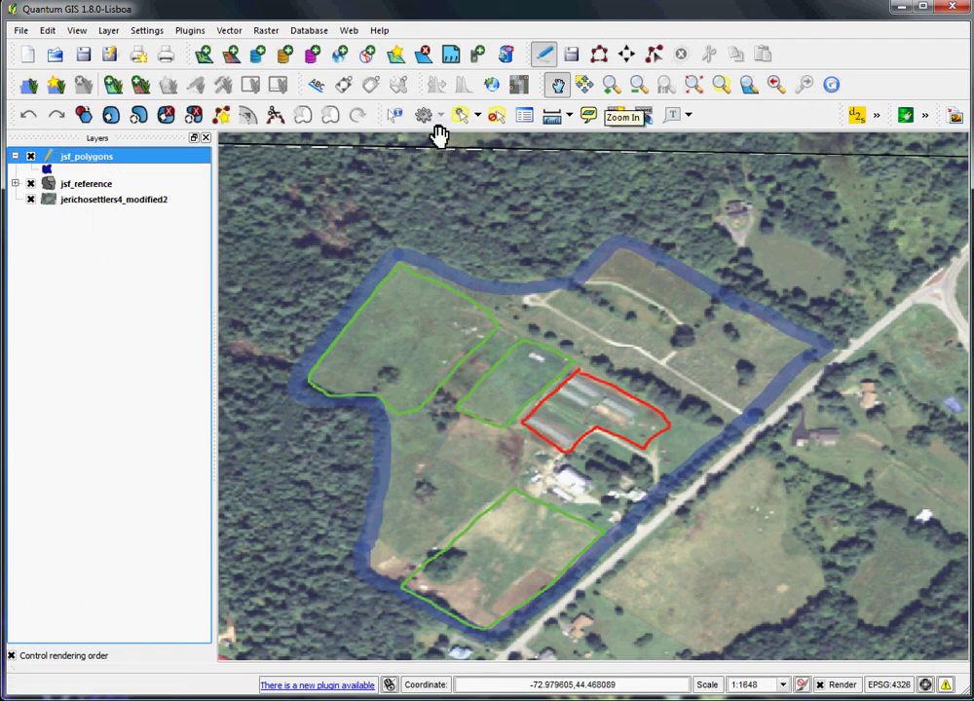
left_click(48, 30)
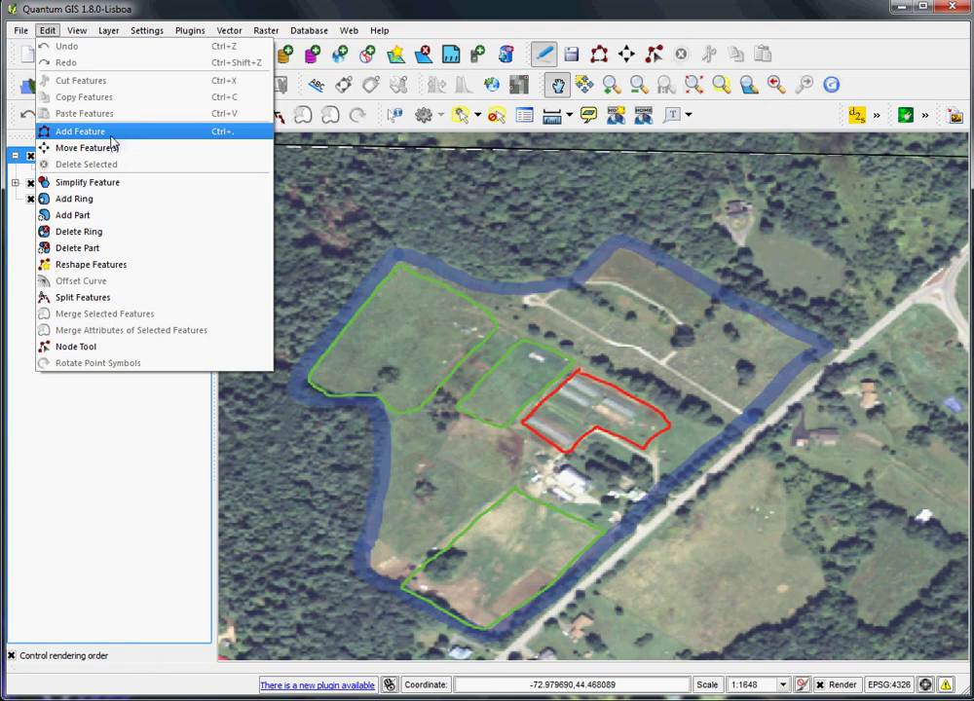
- With Add Feature, place eight vertices along the blue farm boundary, from the top corner to the left lobe
left_click(111, 136)
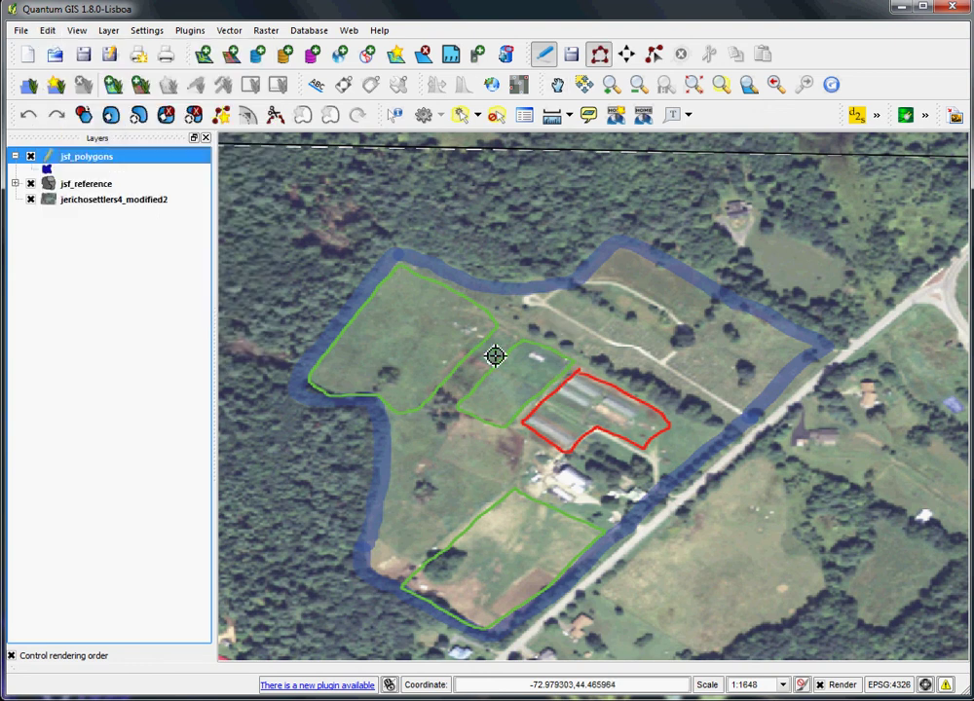
left_click(415, 266)
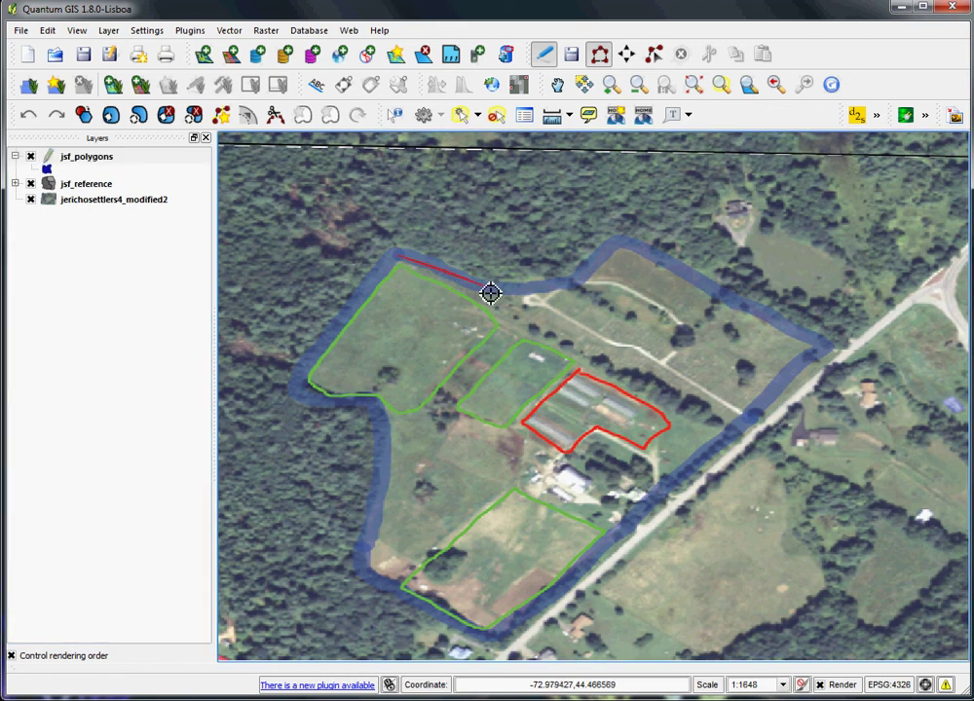
left_click(580, 282)
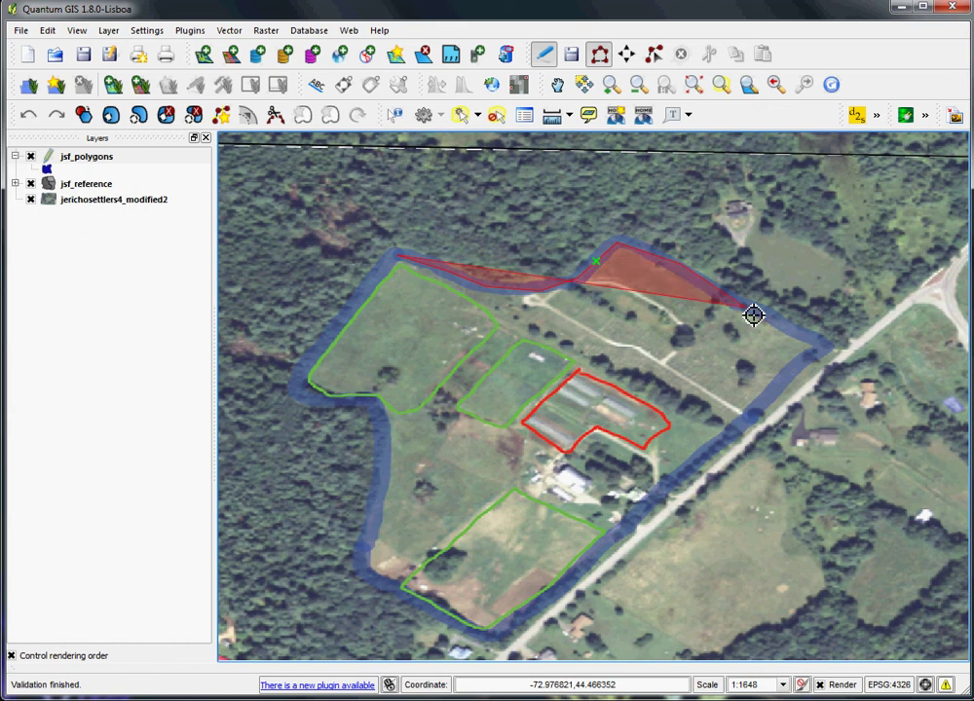
left_click(816, 346)
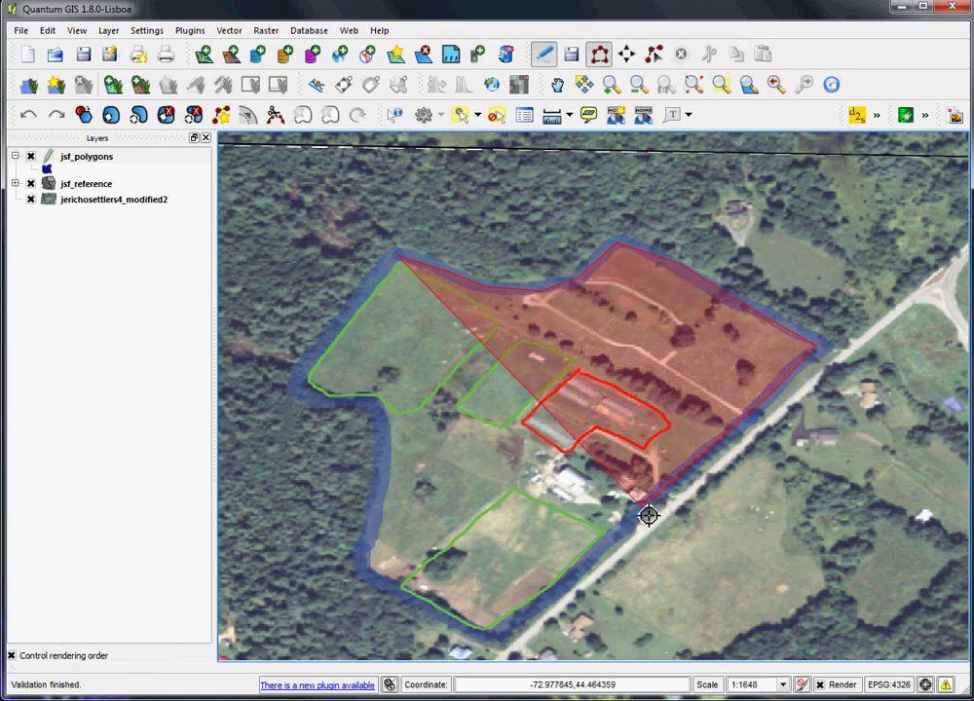
left_click(570, 592)
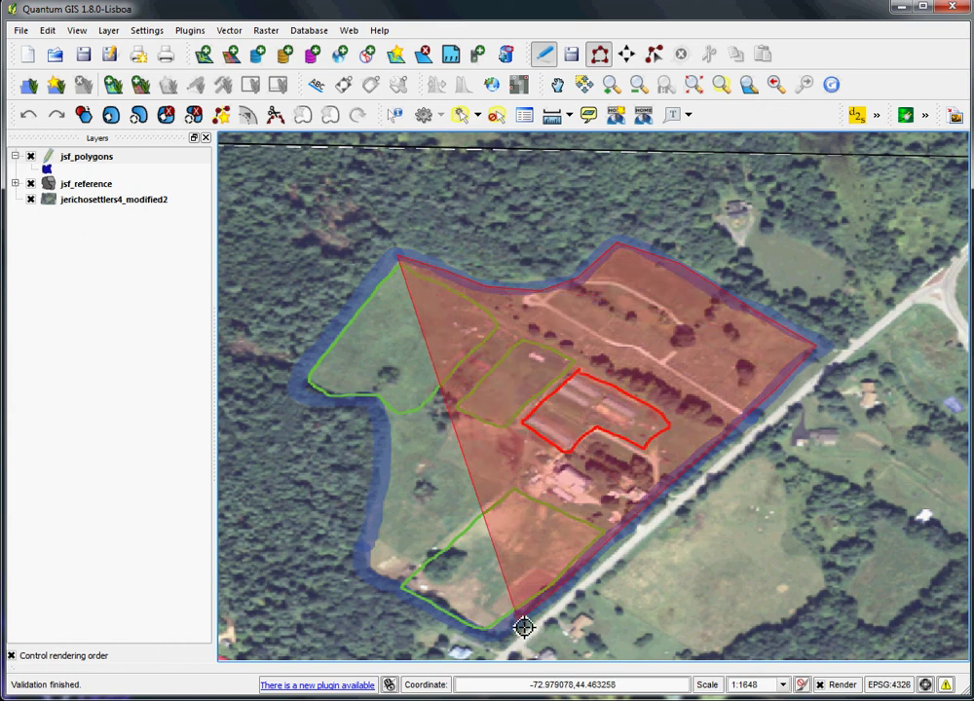
left_click(466, 634)
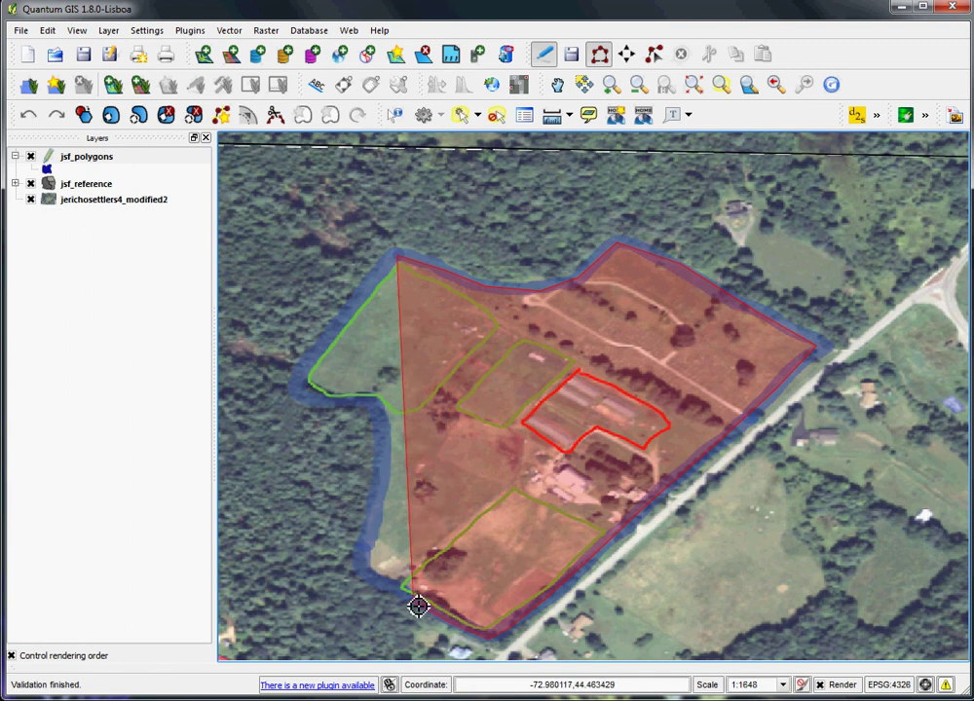
left_click(375, 554)
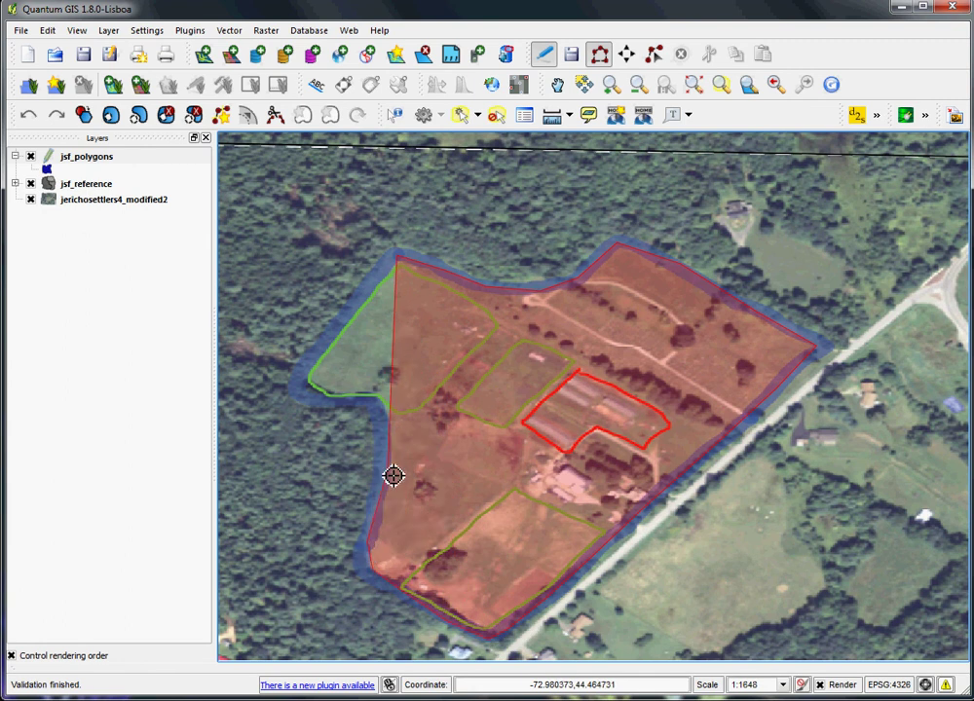
left_click(365, 410)
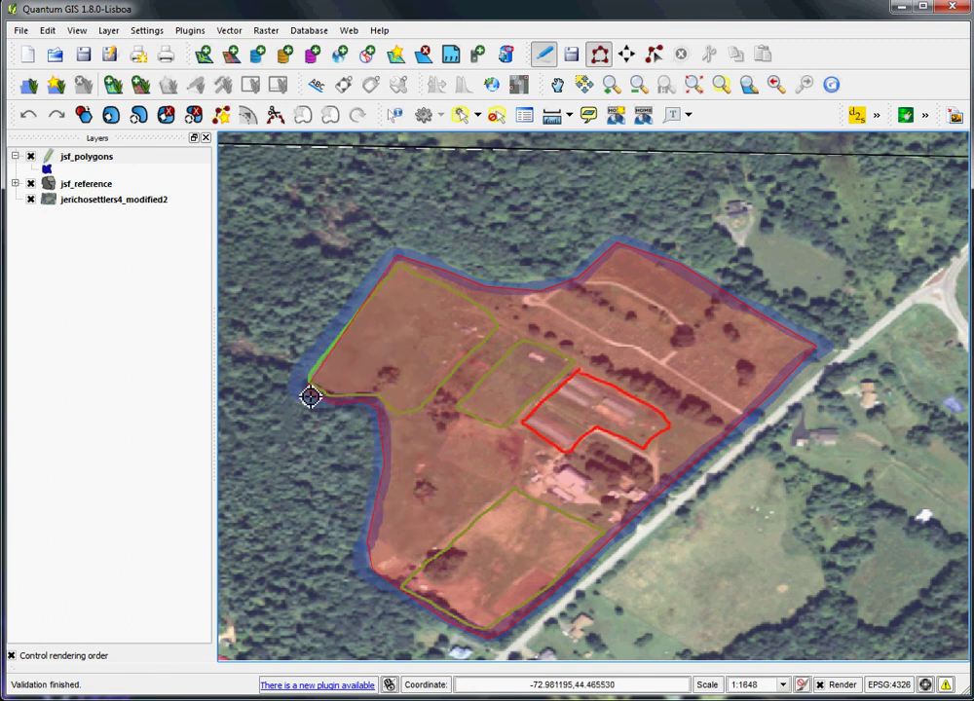
left_click(304, 386)
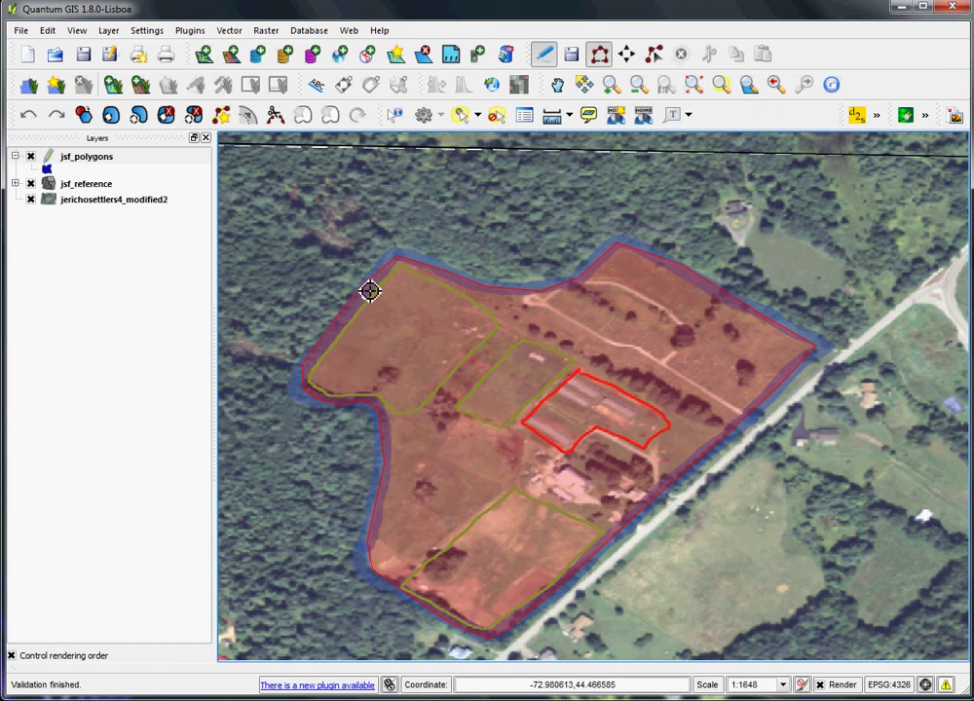
- Finish the farm polygon and give it id 1 in the attribute form
right_click(370, 290)
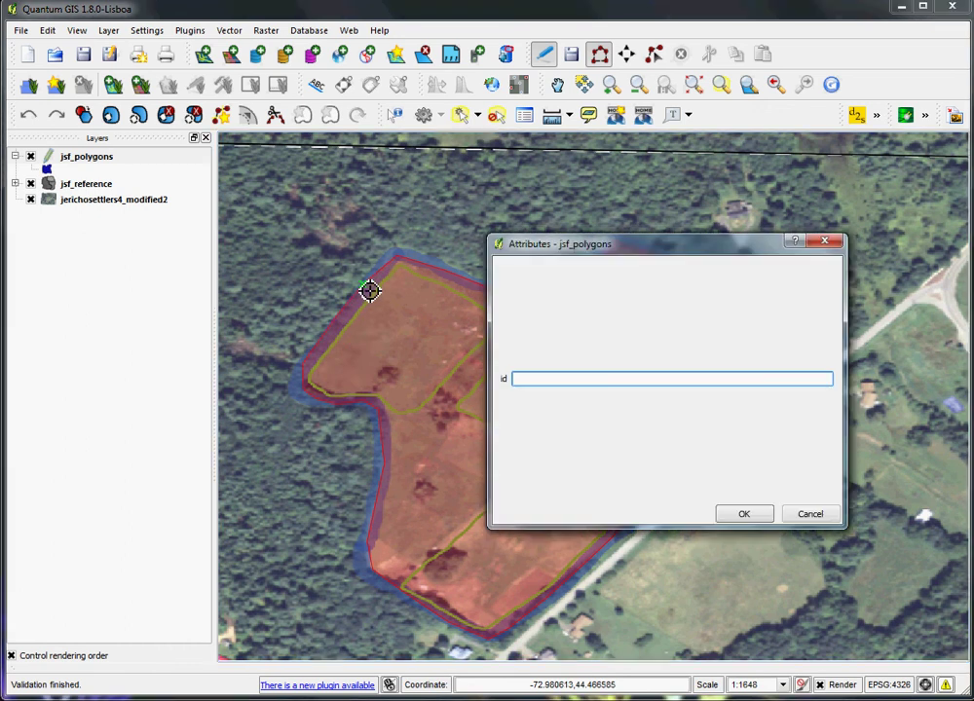
left_click_drag(658, 241, 464, 202)
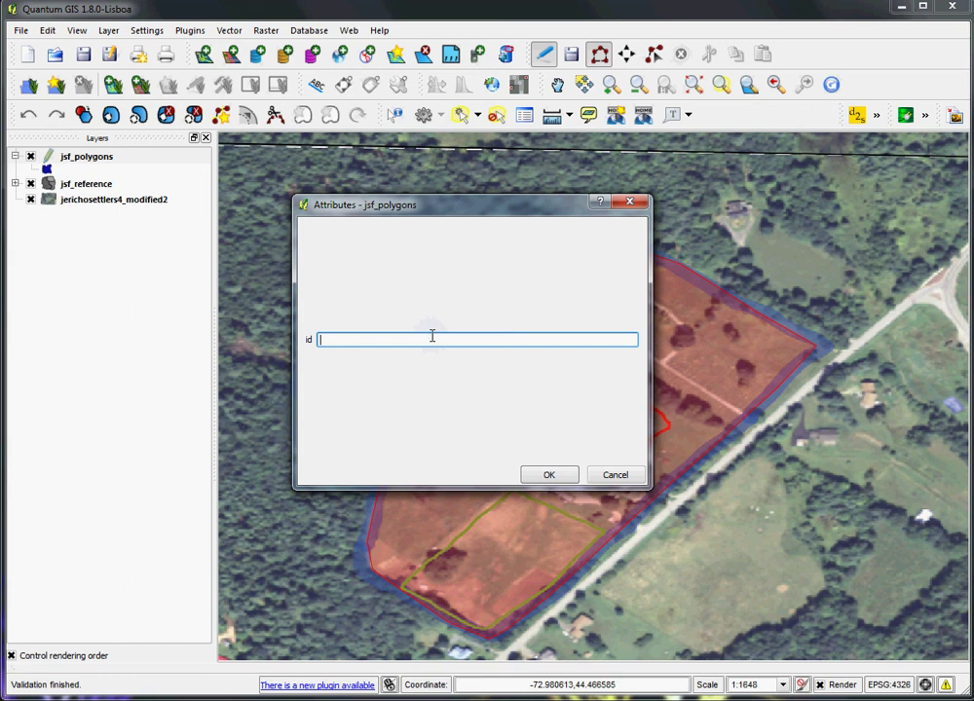
type("1")
left_click(557, 476)
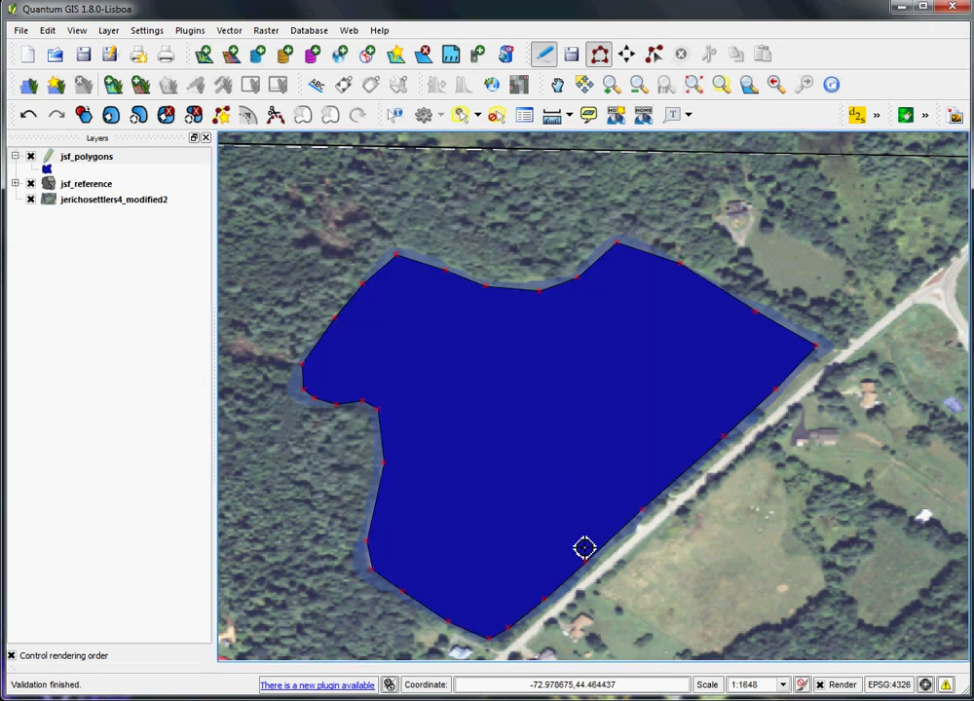
- Style jsf_polygons with fill set to None and a wider light-yellow outline
double_click(46, 169)
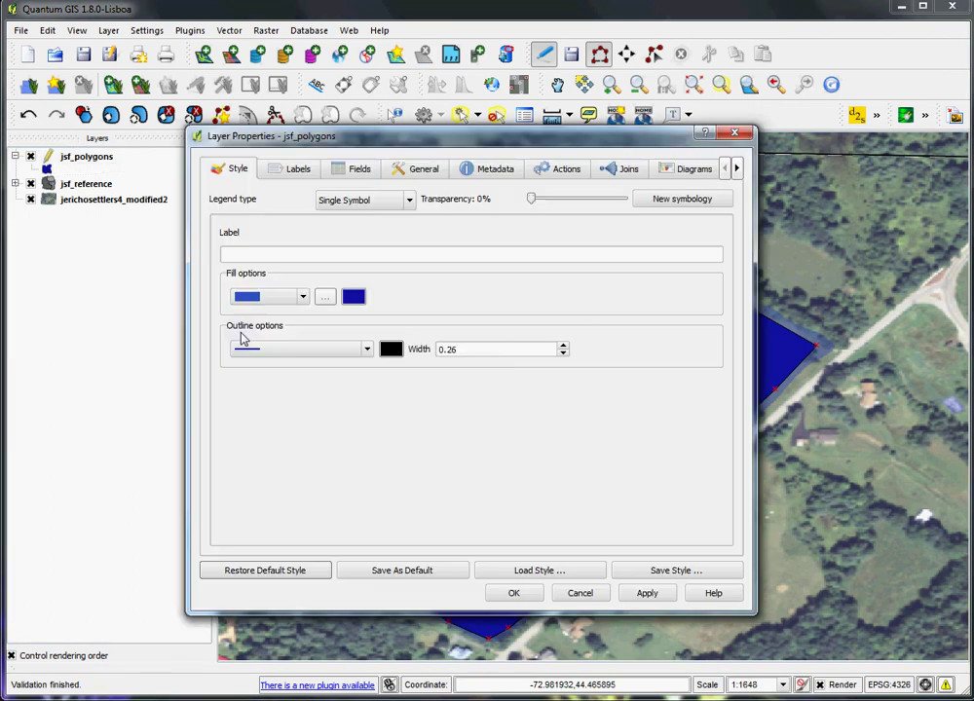
left_click(269, 297)
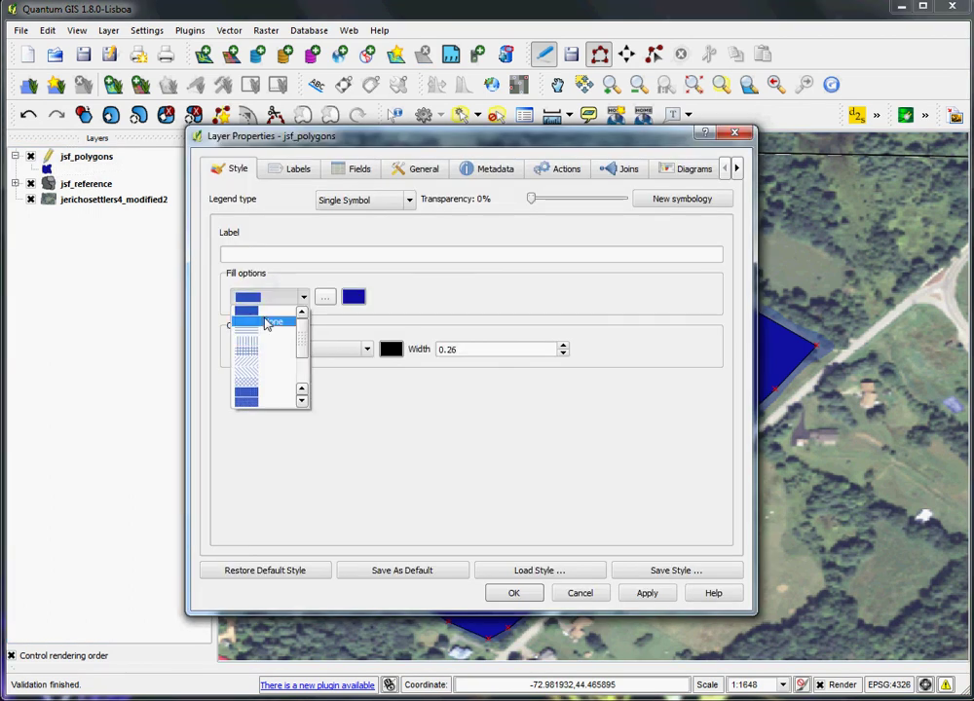
left_click(269, 323)
left_click(267, 300)
left_click(265, 312)
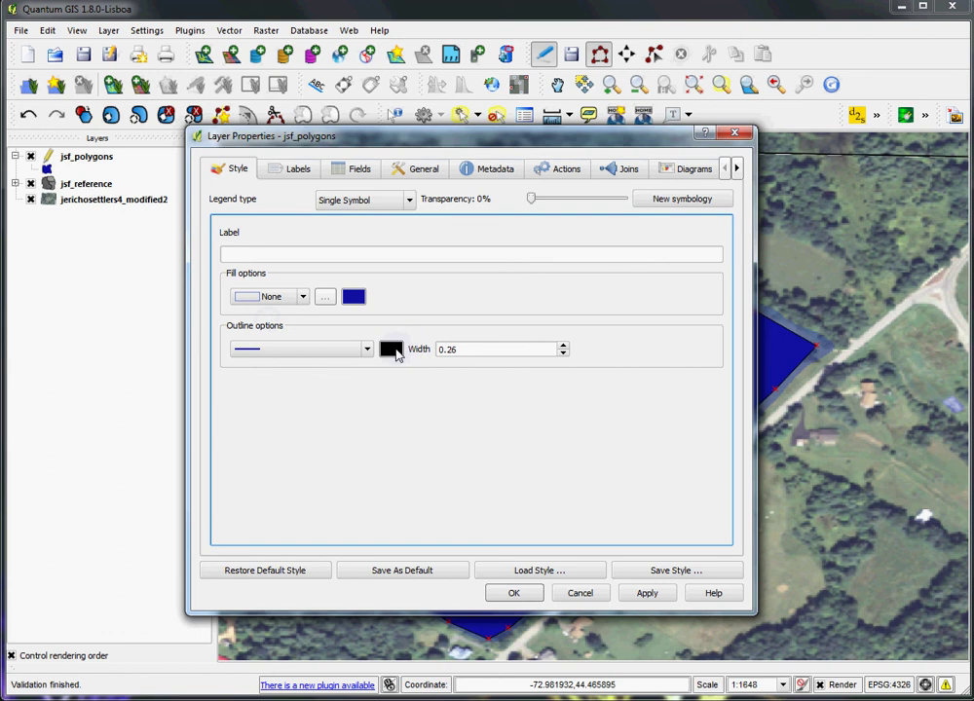
left_click(390, 350)
left_click(443, 351)
left_click(562, 498)
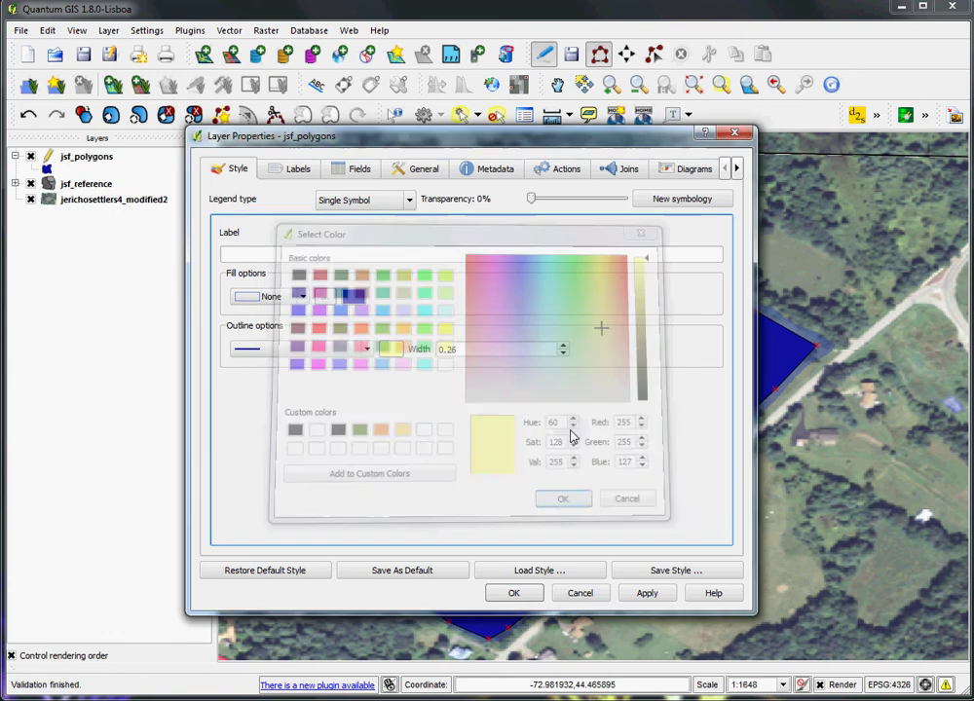
left_click(563, 346)
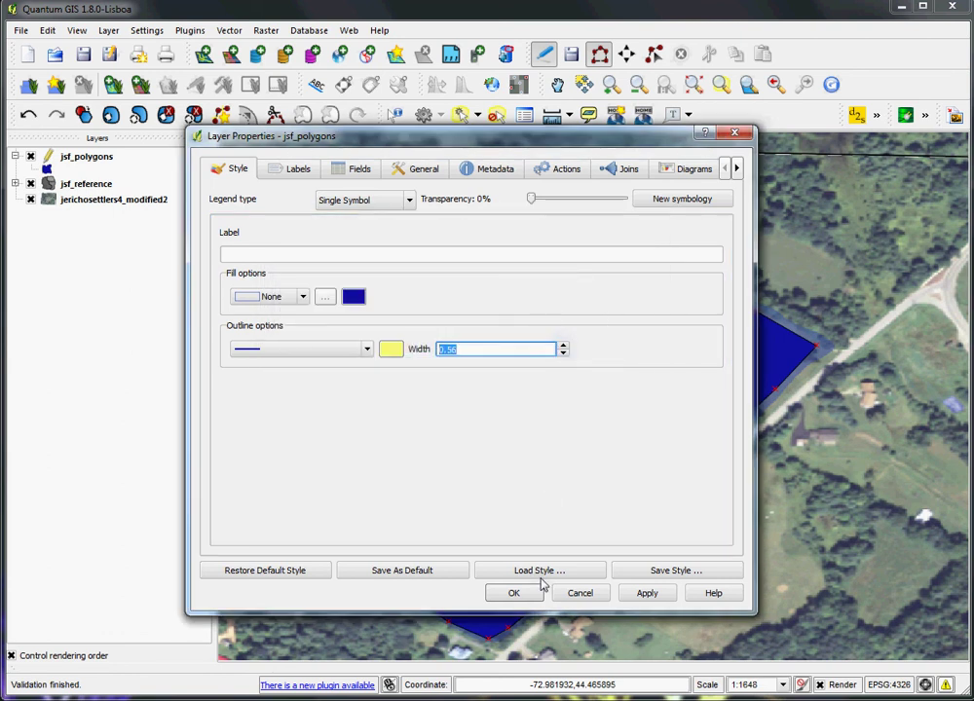
left_click(516, 595)
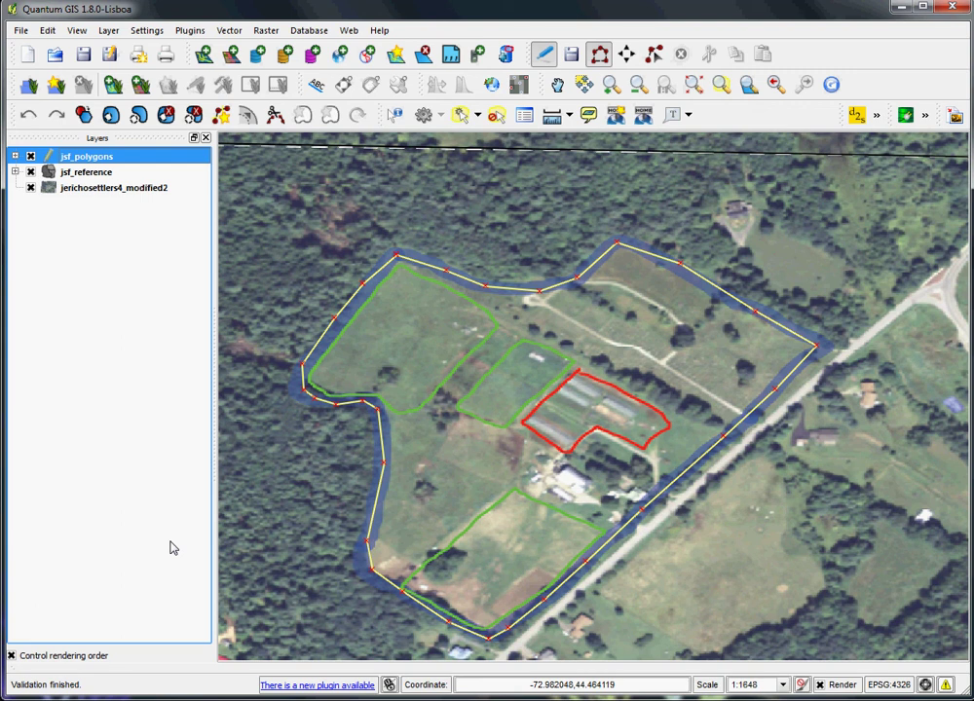
- Stop editing jsf_polygons, choosing Save to keep the new farm polygon
right_click(64, 157)
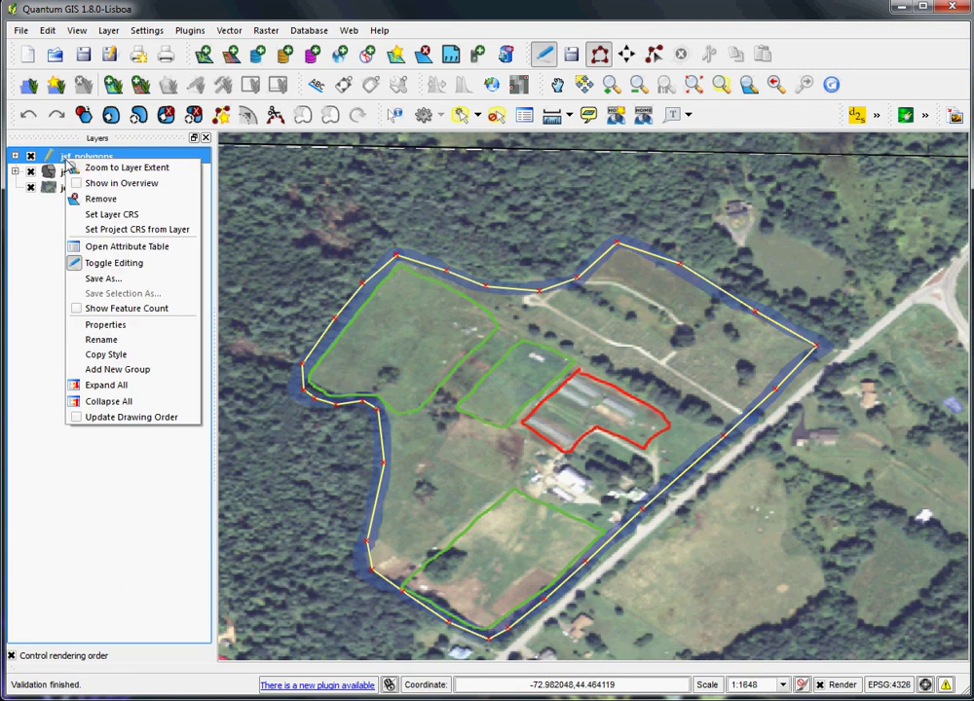
left_click(113, 263)
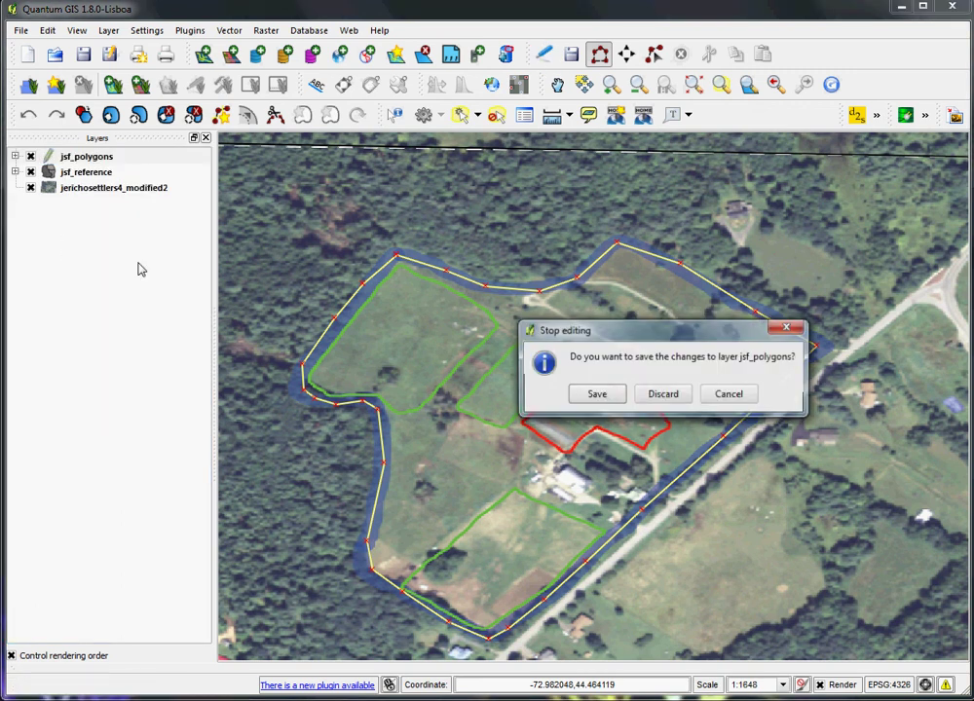
left_click(596, 395)
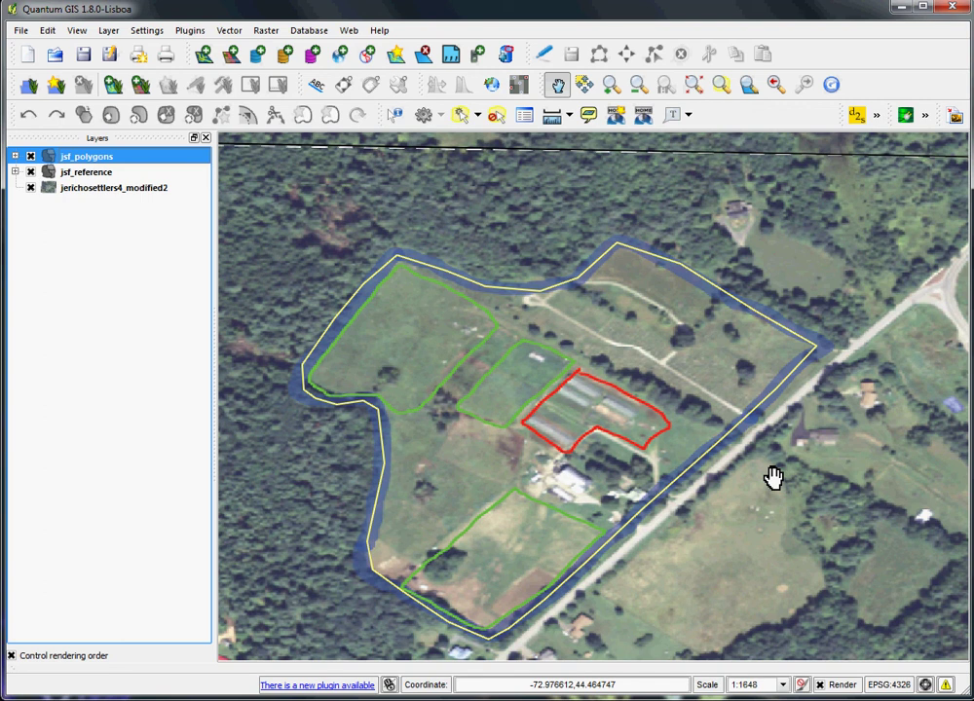
- Switch to the Notepad tutorial notes and type the author's contact e-mail on a new line
key("alt+Tab")
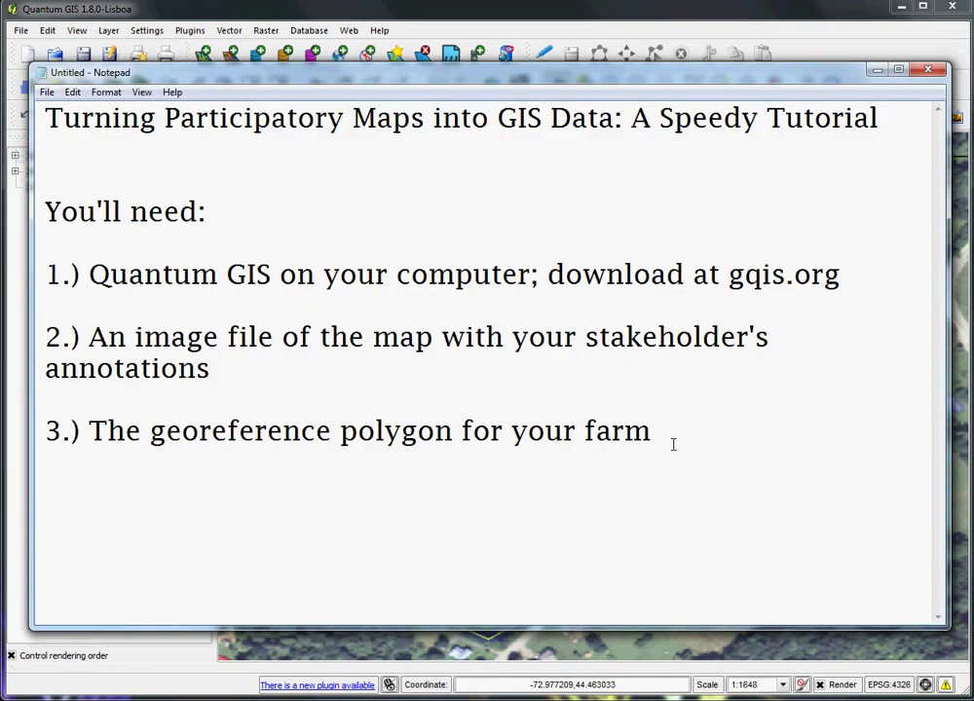
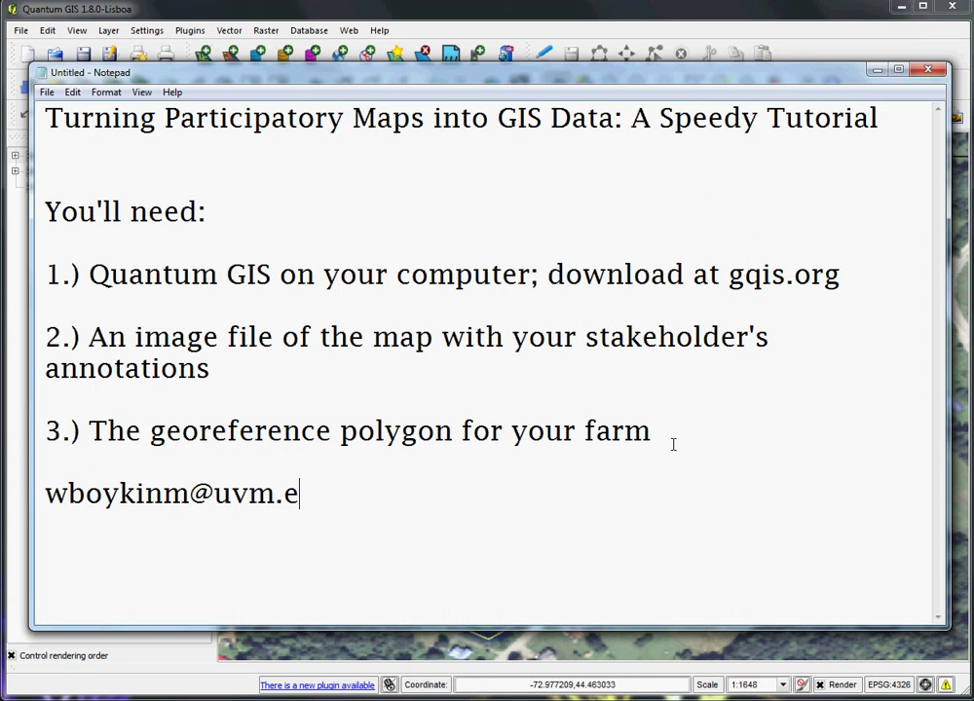